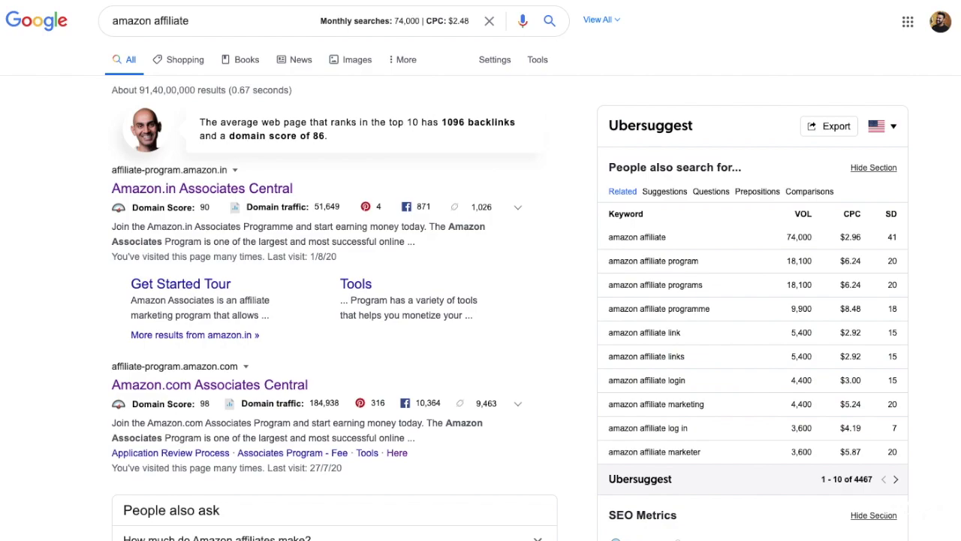
# - Open the Amazon.in Associates Central result from the amazon affiliate search
pyautogui.click(214, 26)
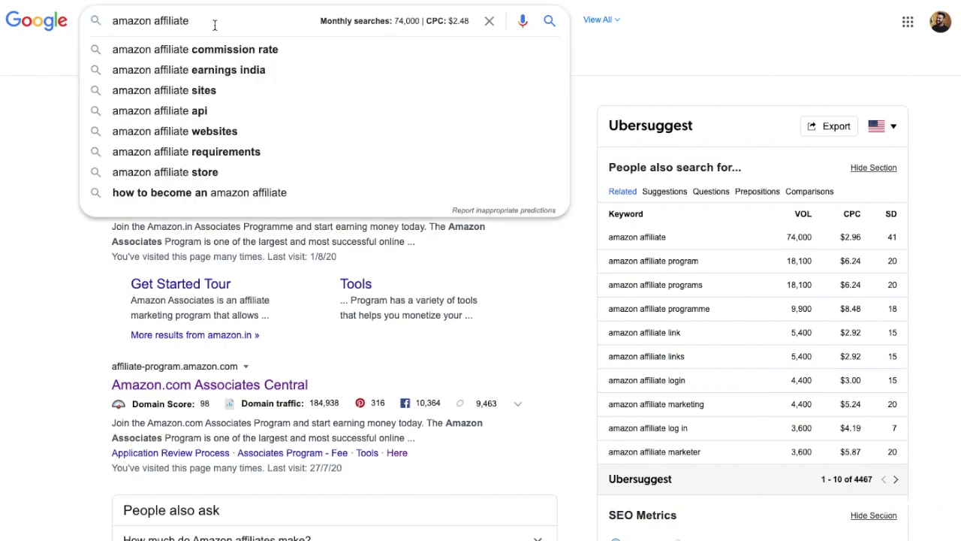
pyautogui.press('Escape')
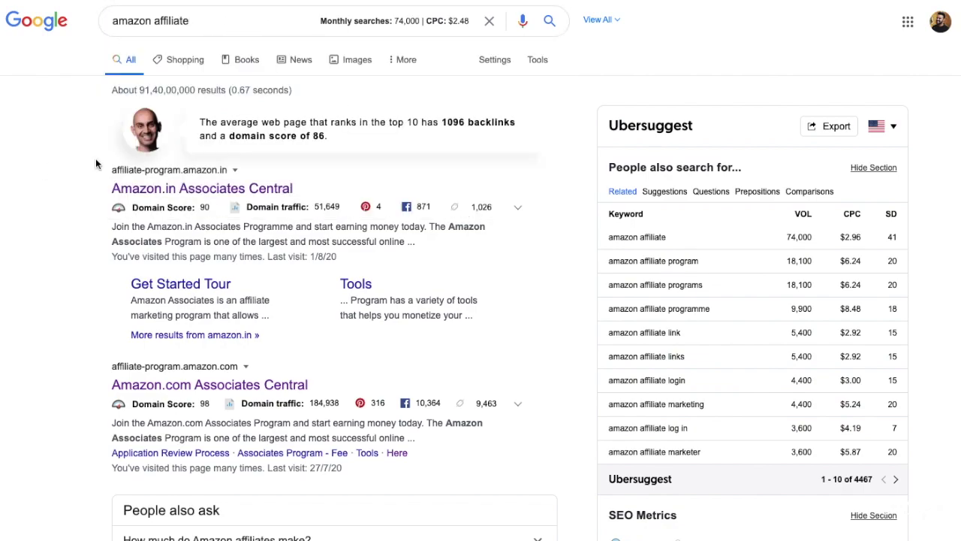
pyautogui.click(160, 188)
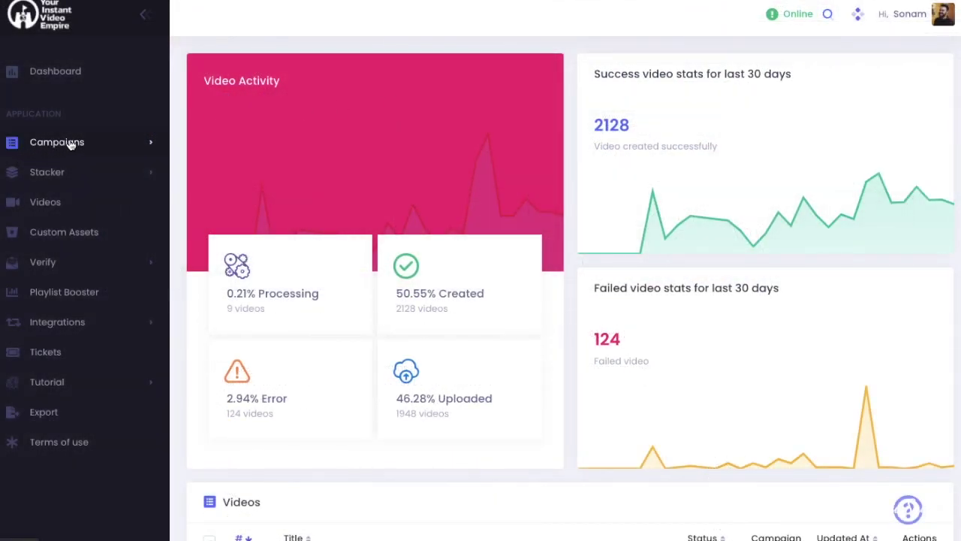
# - Open the "cycles amazon in" campaign from the list of campaigns
pyautogui.click(69, 144)
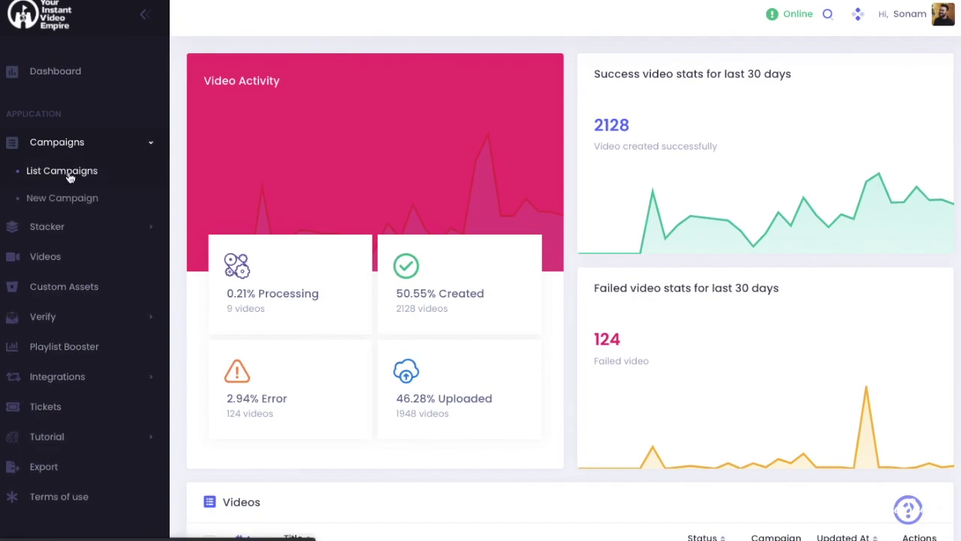
pyautogui.click(68, 177)
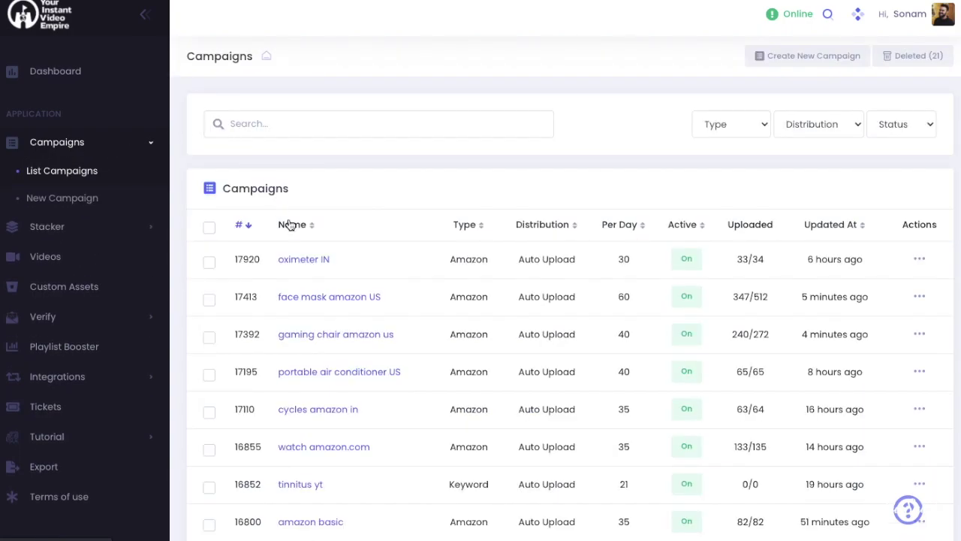
pyautogui.scroll(-1, 289, 225)
pyautogui.scroll(-1, 289, 225)
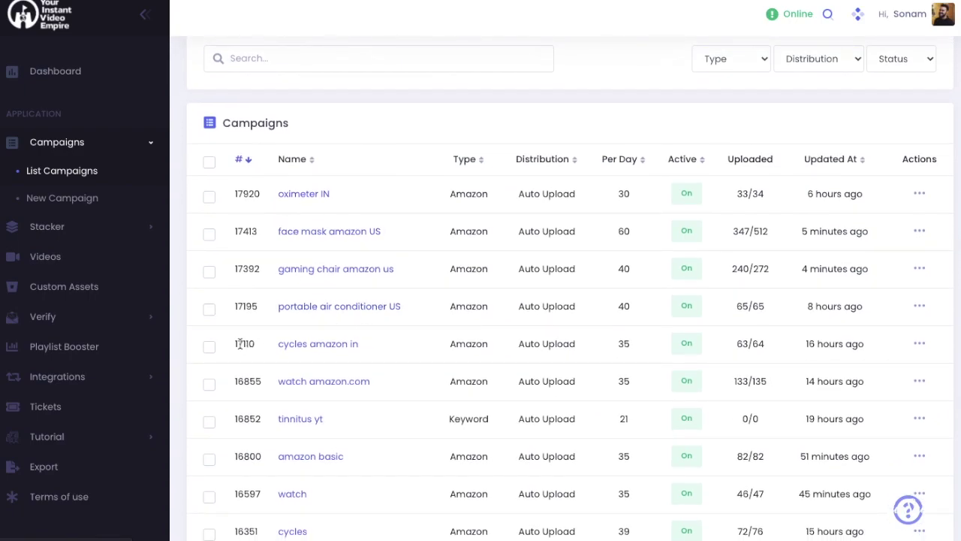
pyautogui.click(339, 349)
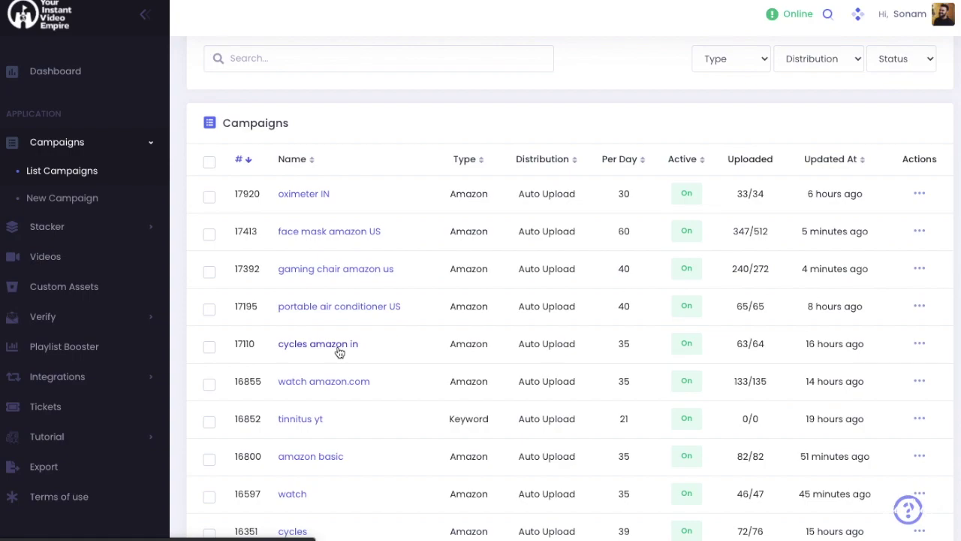
# - Open the MDS UNLIMITED CYCLES-K8 Daredevil video among the campaign's videos and review its upload details
pyautogui.scroll(-5, 344, 328)
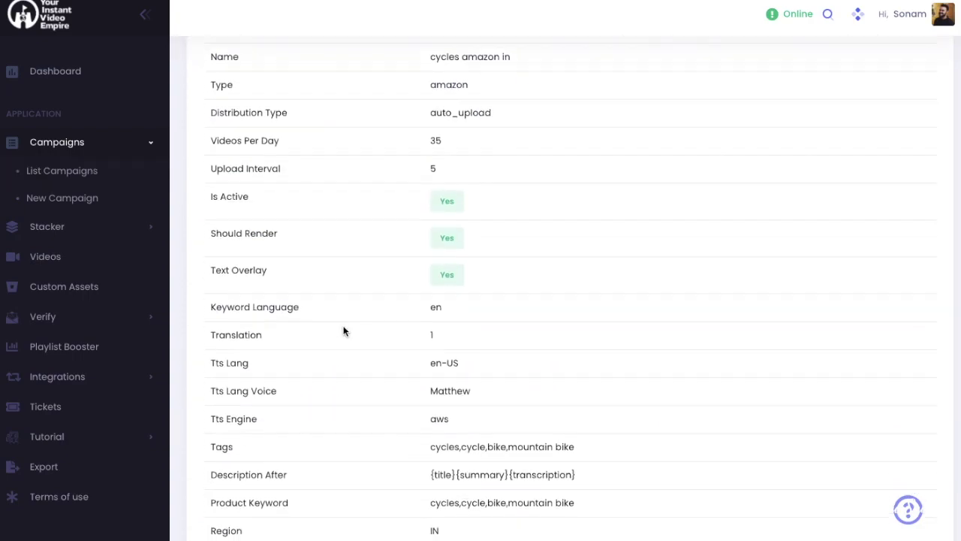
pyautogui.scroll(-10, 343, 330)
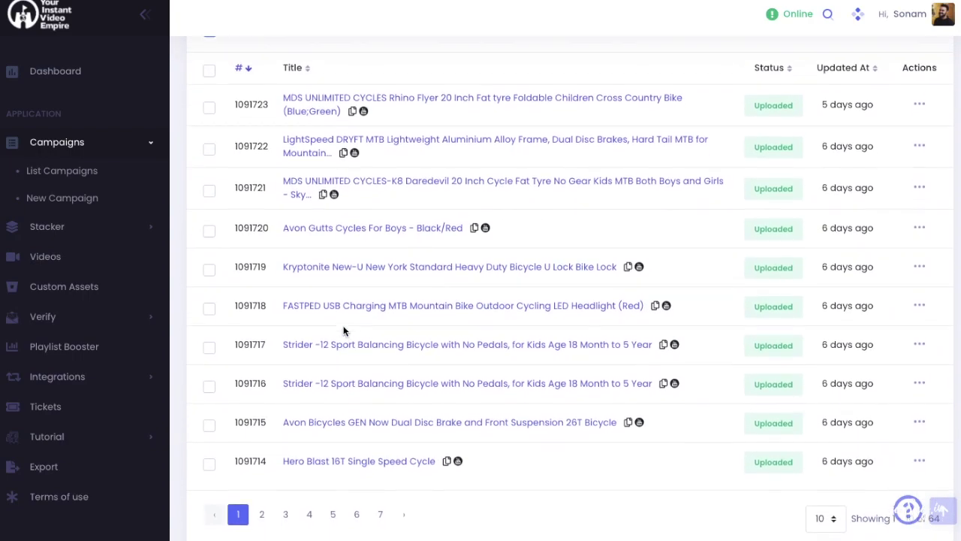
pyautogui.scroll(1, 344, 331)
pyautogui.click(309, 232)
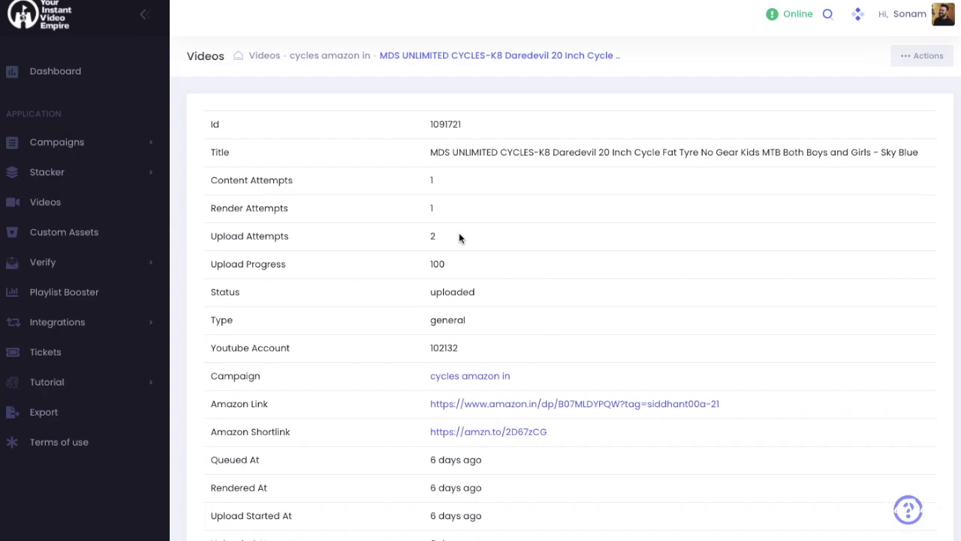
pyautogui.scroll(-2, 459, 234)
pyautogui.scroll(-4, 461, 238)
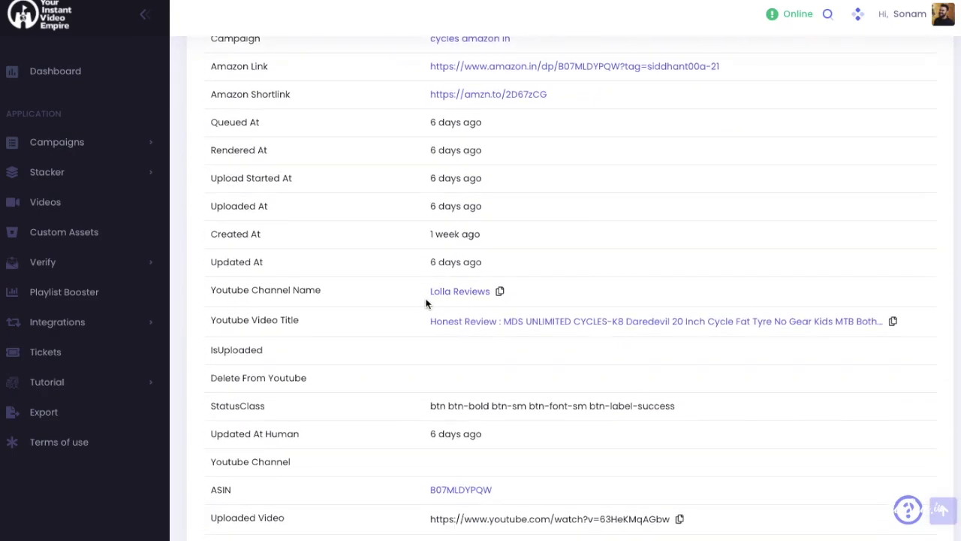
pyautogui.scroll(5, 455, 285)
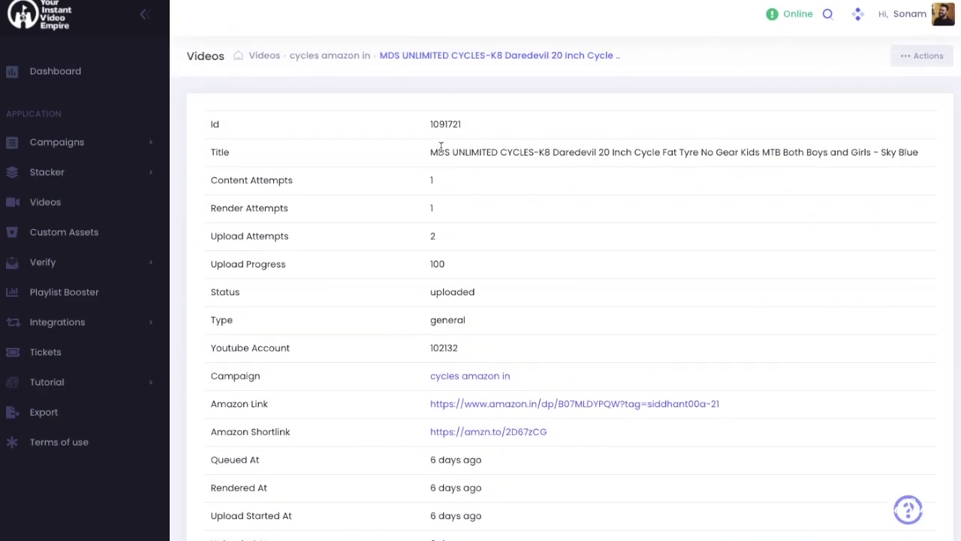
# - Copy the full title of the MDS UNLIMITED CYCLES-K8 Daredevil video and search Google for it
pyautogui.tripleClick(442, 153)
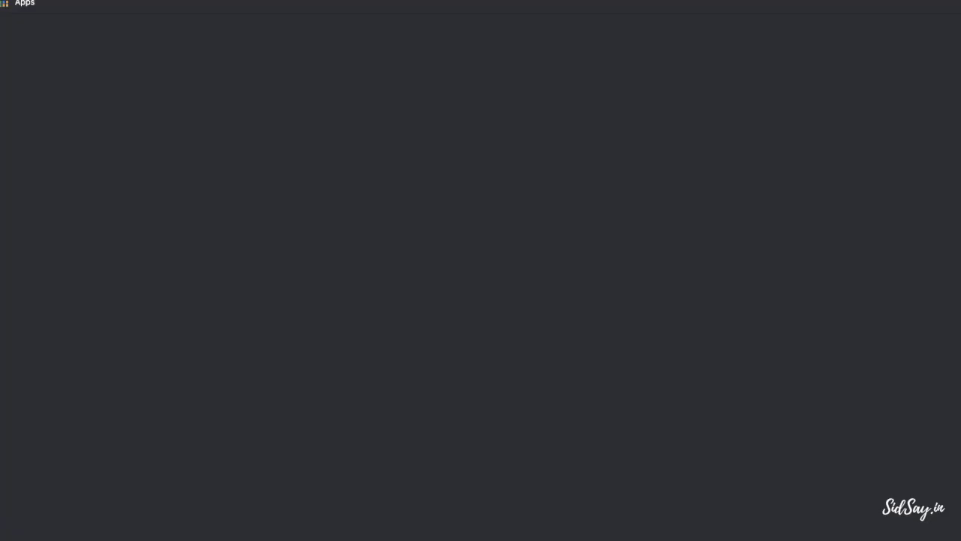
pyautogui.click(325, 227)
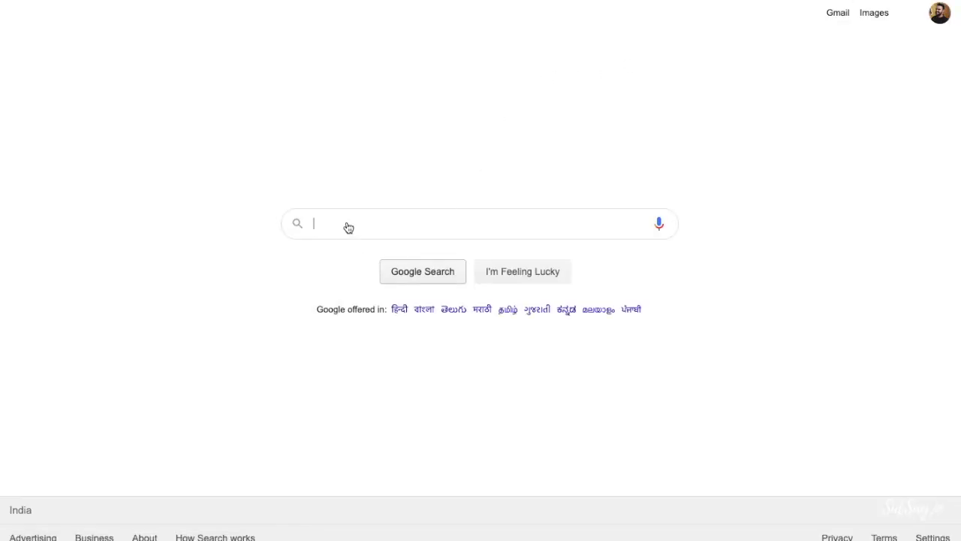
pyautogui.hotkey('ctrl', 'v')
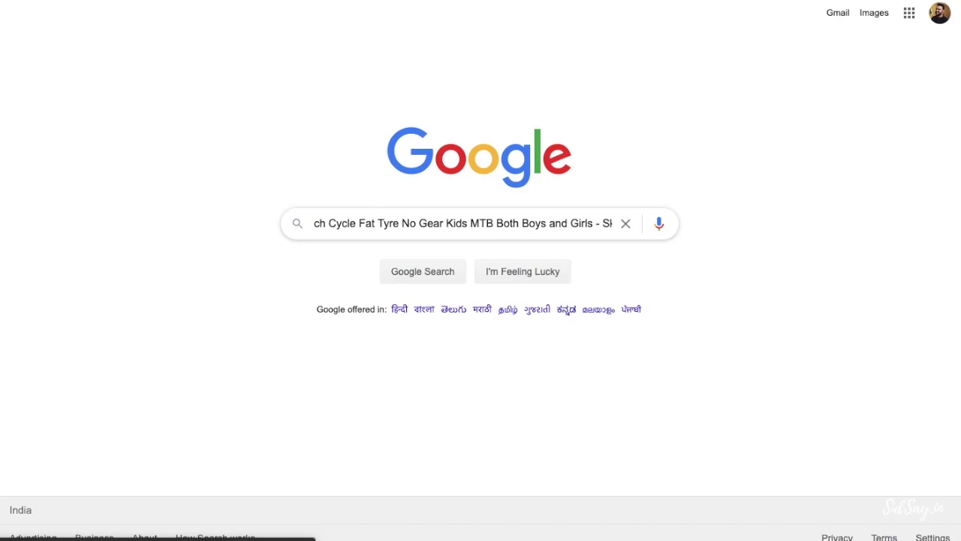
pyautogui.press('Return')
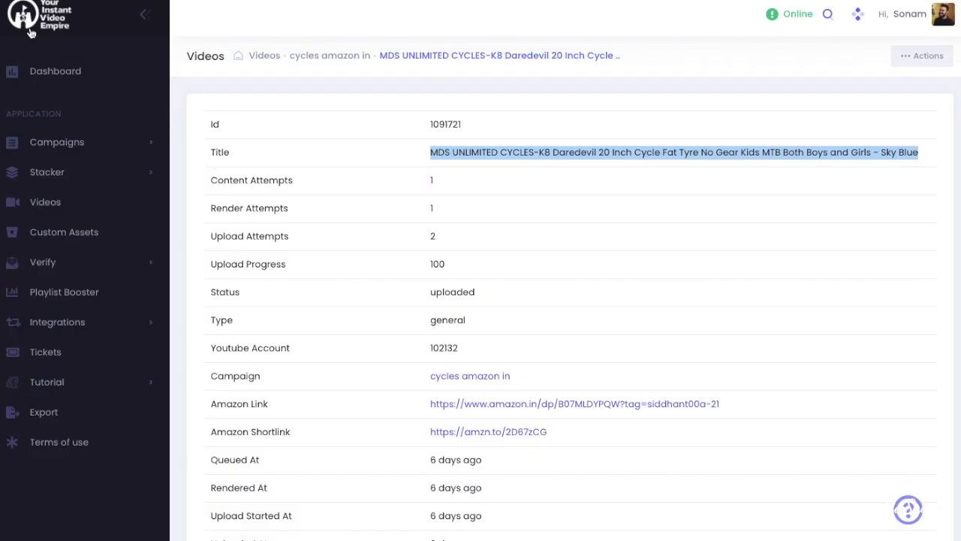
# - Return to the campaign's videos and open the Montra Madrock Cycle, Adult Medium (Orange/Grey) video on page 2
pyautogui.scroll(-1, 219, 248)
pyautogui.scroll(-10, 219, 248)
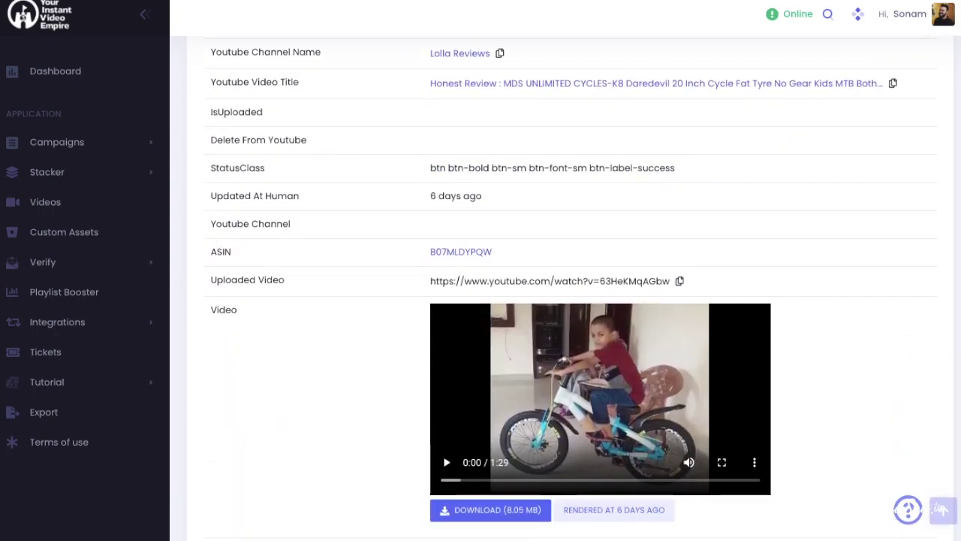
pyautogui.hotkey('alt', 'Left')
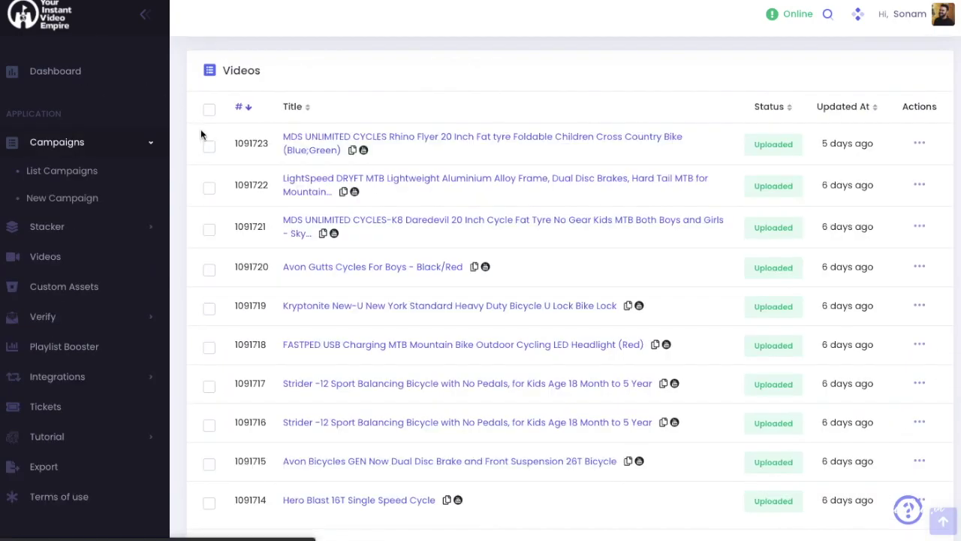
pyautogui.scroll(-3, 275, 259)
pyautogui.click(261, 447)
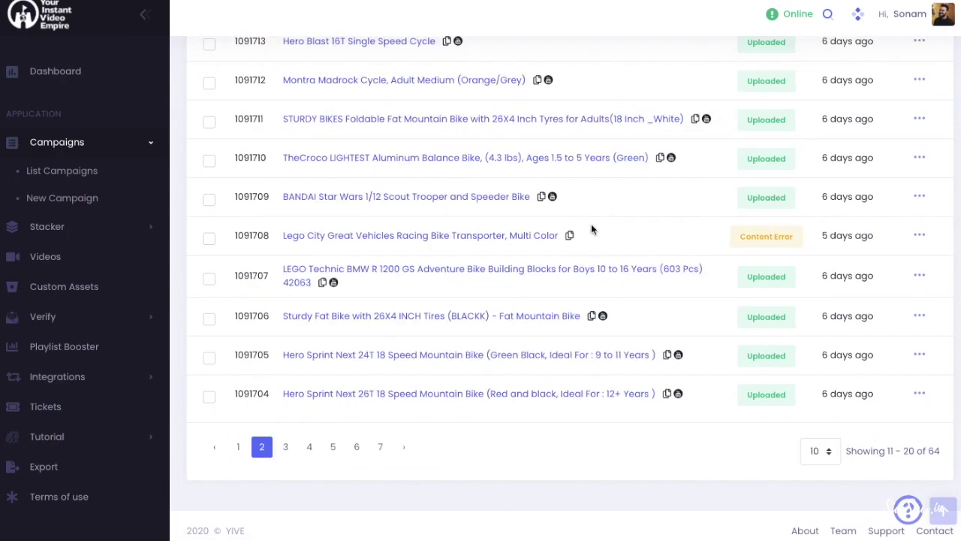
pyautogui.scroll(5, 591, 226)
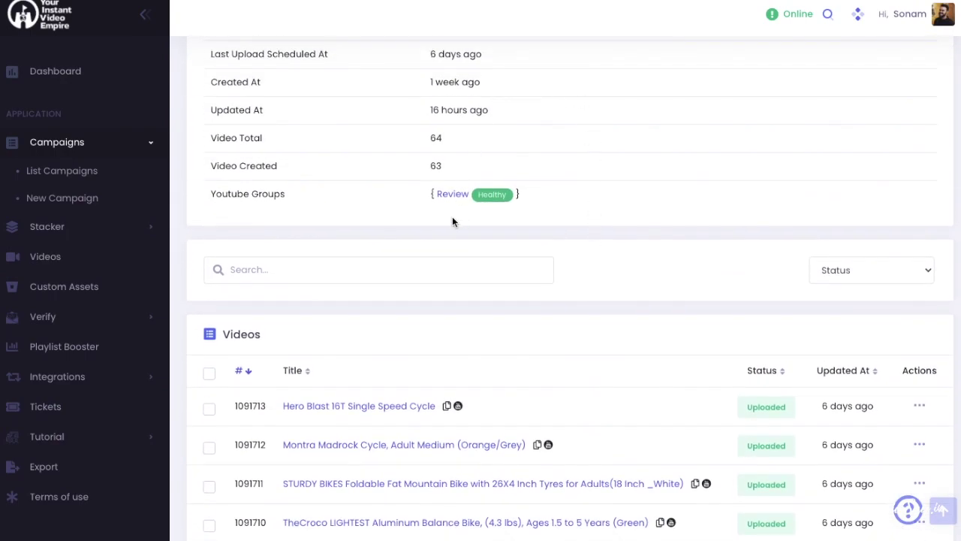
pyautogui.scroll(-3, 453, 221)
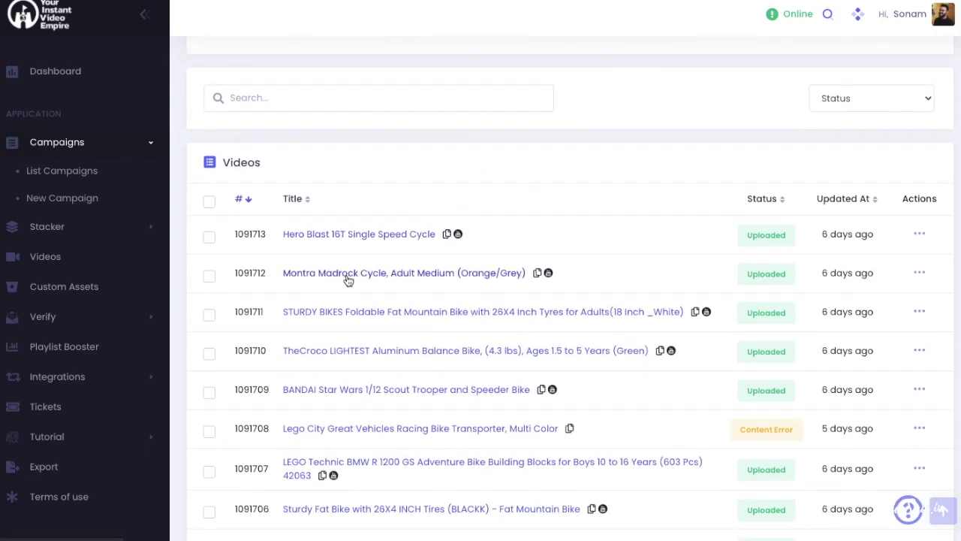
pyautogui.click(348, 277)
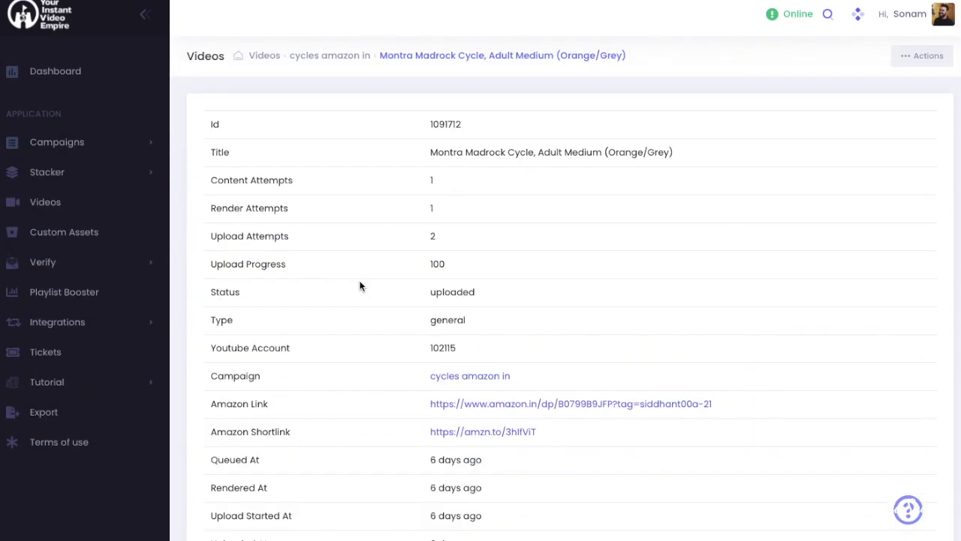
# - Copy the title "Montra Madrock Cycle, Adult Medium (Orange/Grey)" and search Google for it
pyautogui.doubleClick(487, 152)
pyautogui.tripleClick(487, 151)
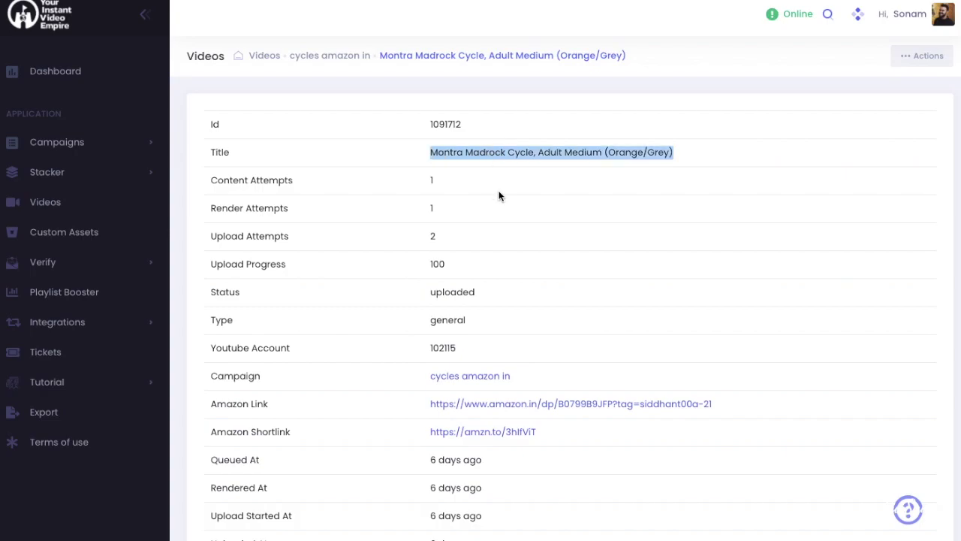
pyautogui.scroll(-5, 507, 338)
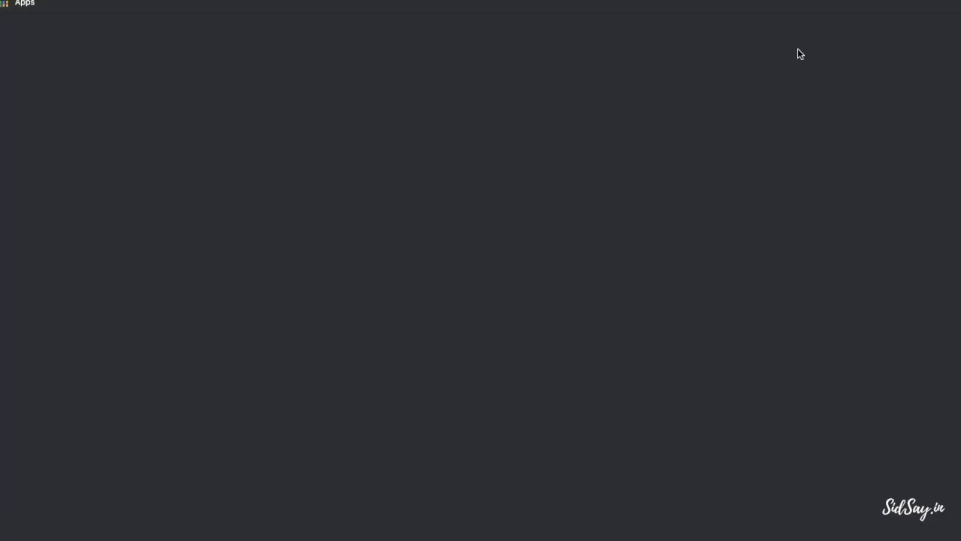
pyautogui.hotkey('ctrl', 'l')
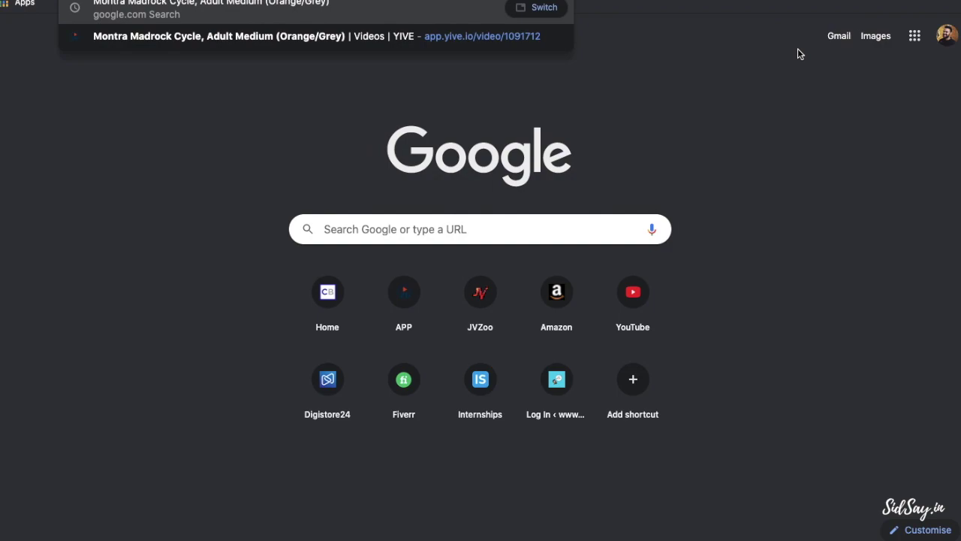
pyautogui.press('Return')
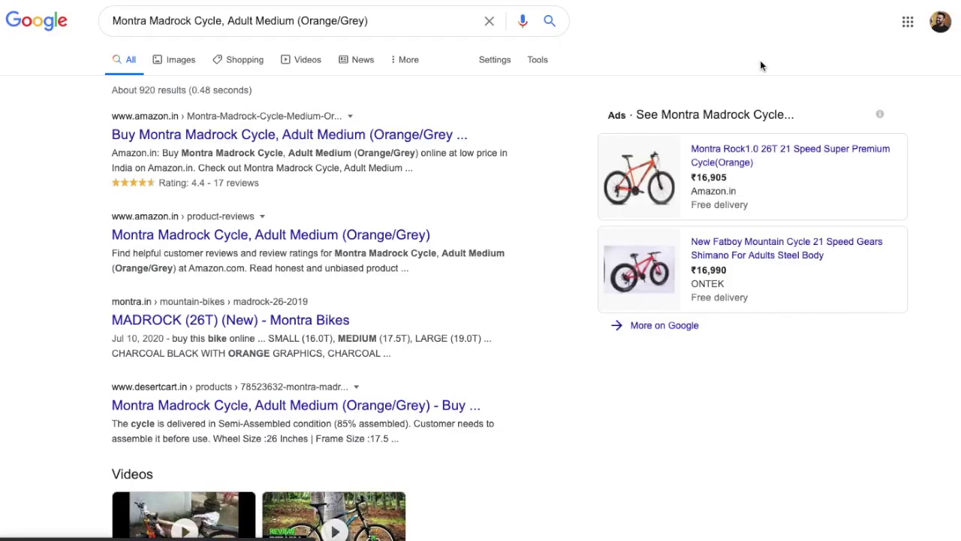
# - Examine the Google results for the Montra Madrock Cycle, checking where the Honest Review video ranks and previewing it
pyautogui.scroll(-3, 174, 270)
pyautogui.scroll(-1, 173, 268)
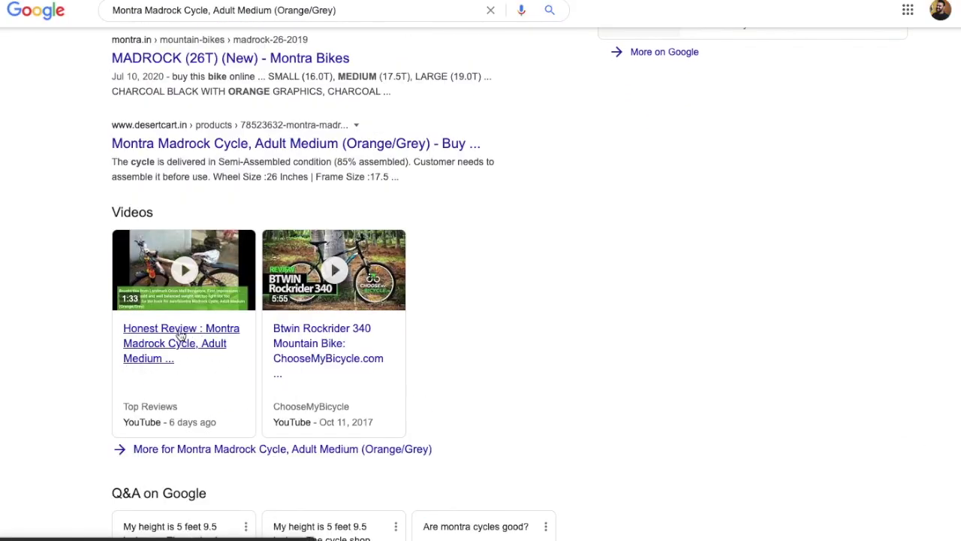
pyautogui.moveTo(139, 386)
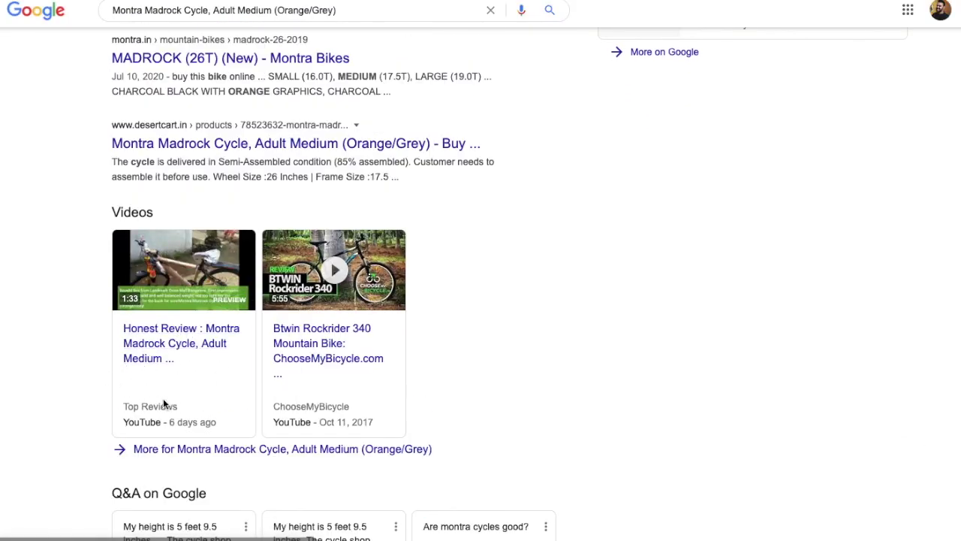
pyautogui.scroll(-2, 199, 299)
pyautogui.scroll(7, 221, 73)
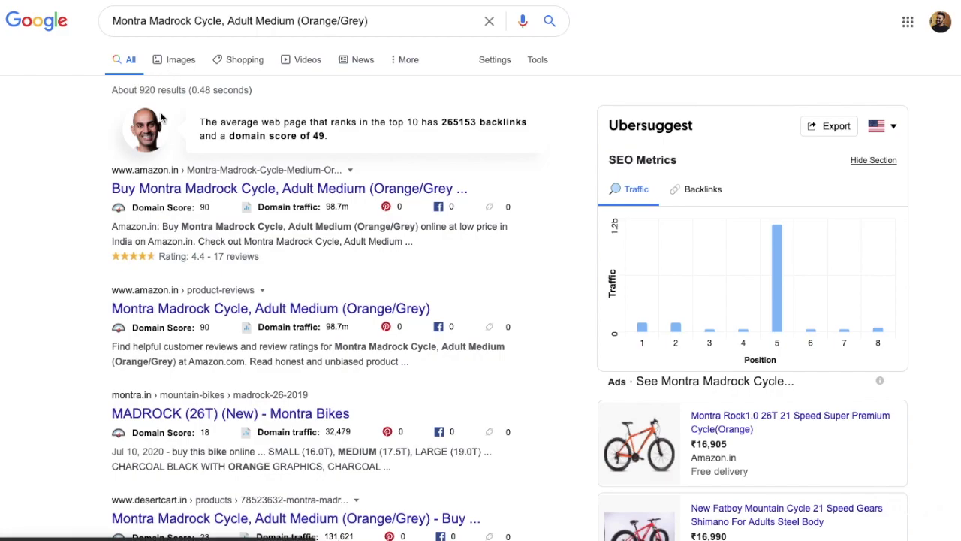
pyautogui.scroll(-3, 120, 187)
pyautogui.scroll(-2, 194, 282)
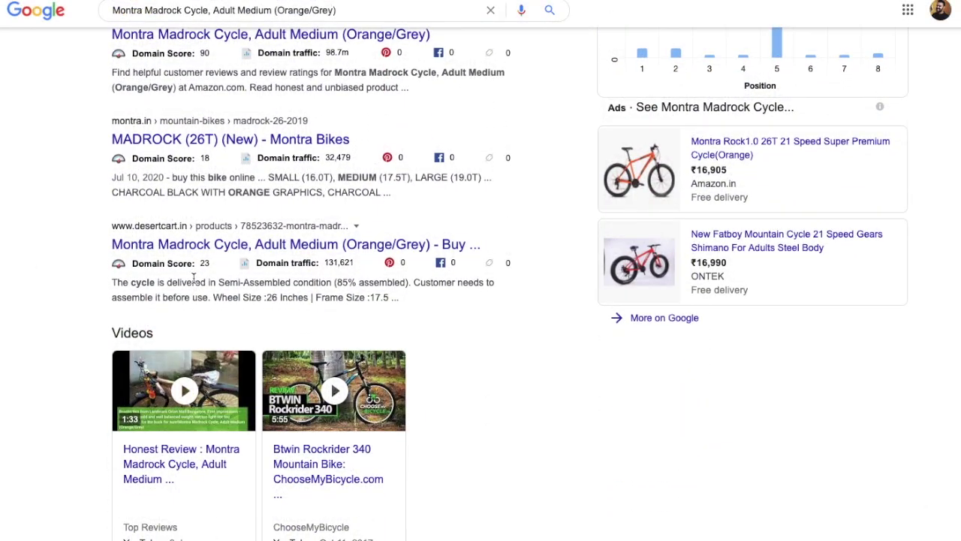
pyautogui.moveTo(228, 376)
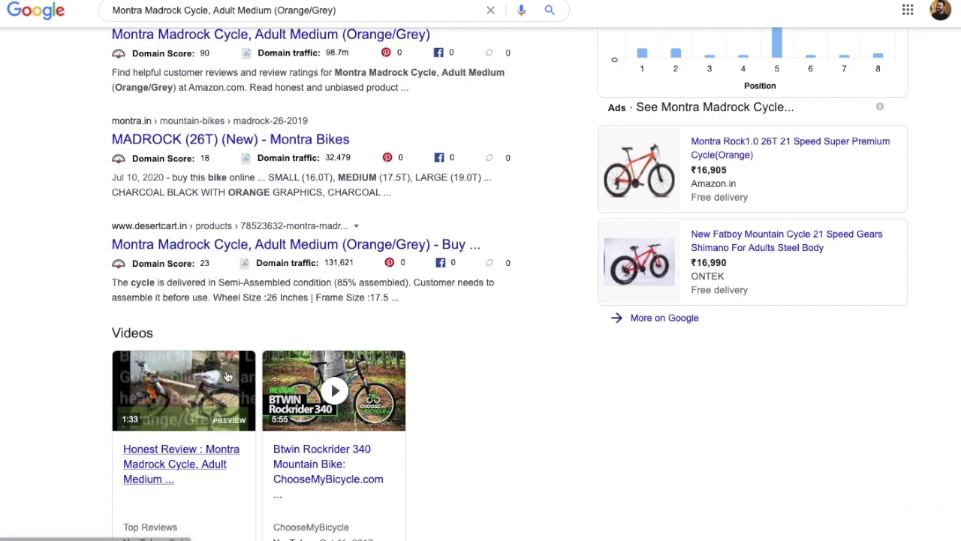
pyautogui.scroll(1, 199, 290)
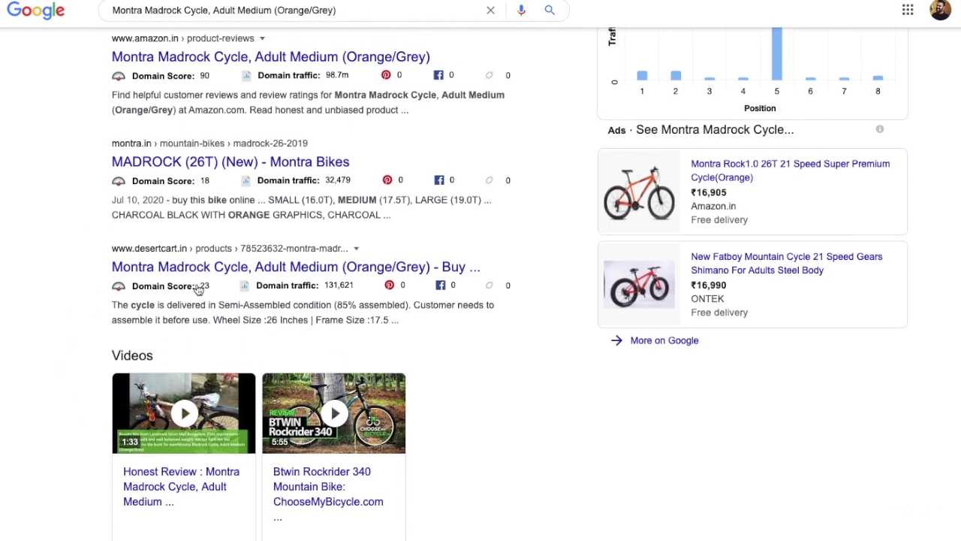
pyautogui.scroll(4, 199, 290)
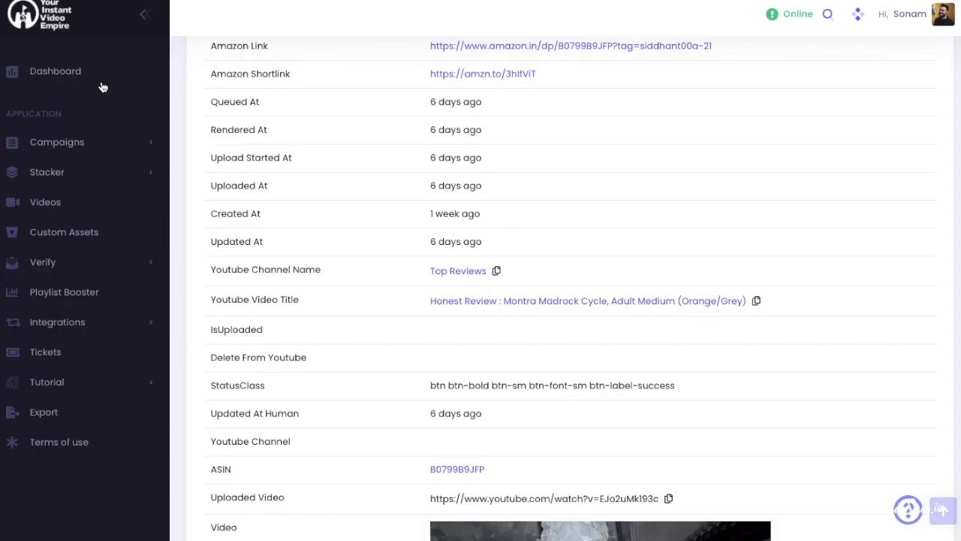
# - Create a new campaign named "Watch campaign Az India" with the Amazon campaign type and proceed to its product selection
pyautogui.click(71, 142)
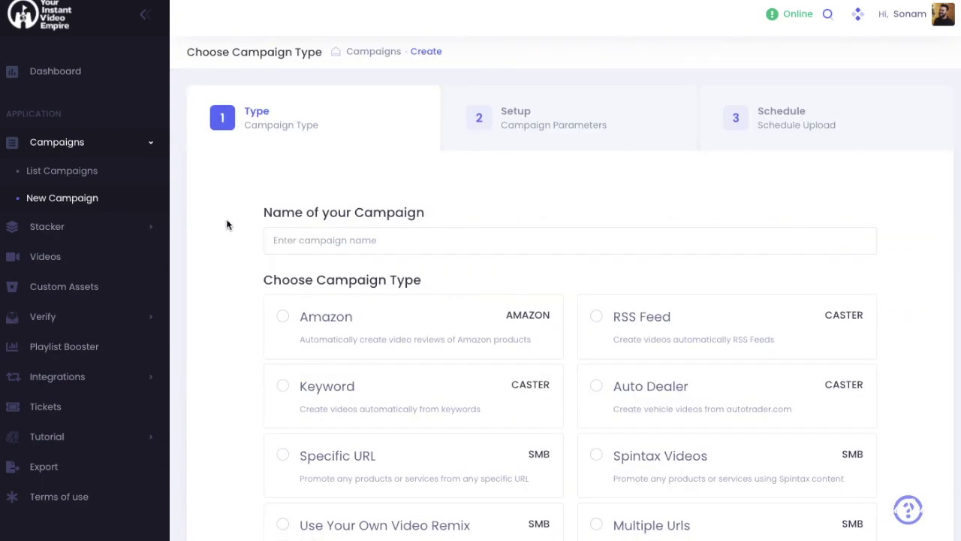
pyautogui.click(297, 239)
pyautogui.write('Wat')
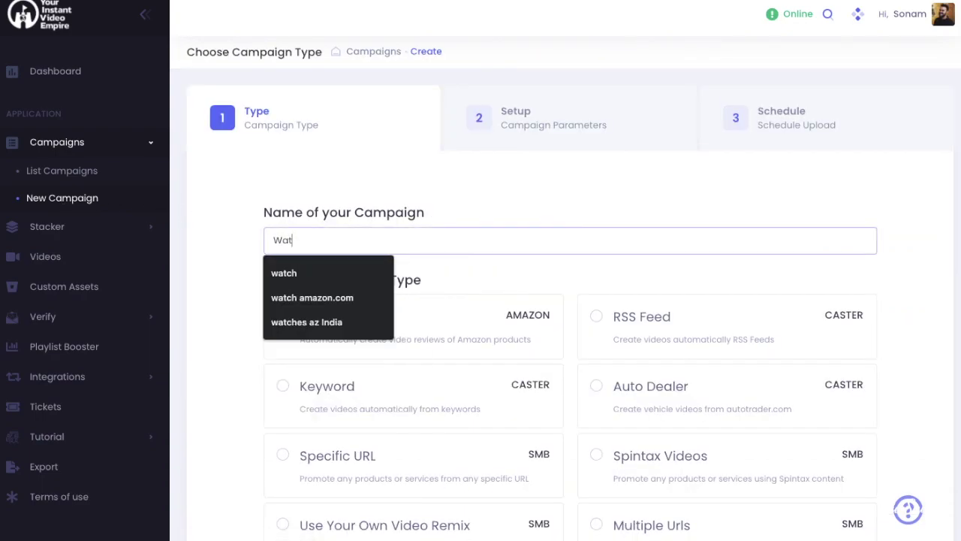
pyautogui.write('ch campaign Az')
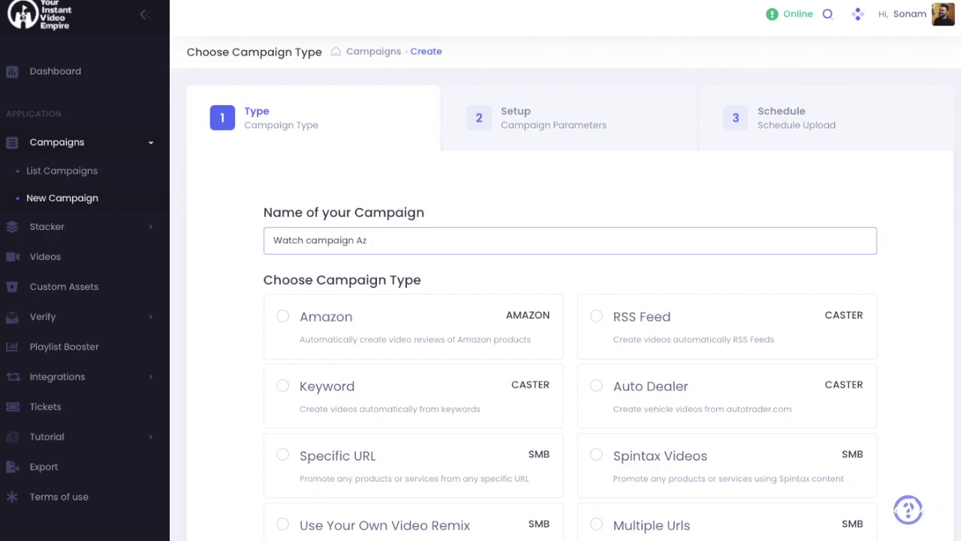
pyautogui.write(' India')
pyautogui.click(277, 317)
pyautogui.scroll(-3, 411, 343)
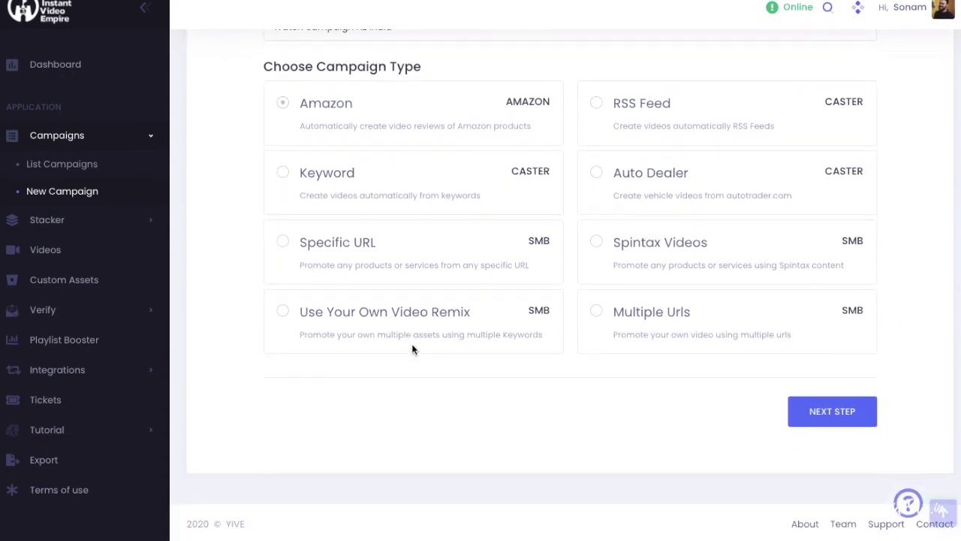
pyautogui.click(806, 409)
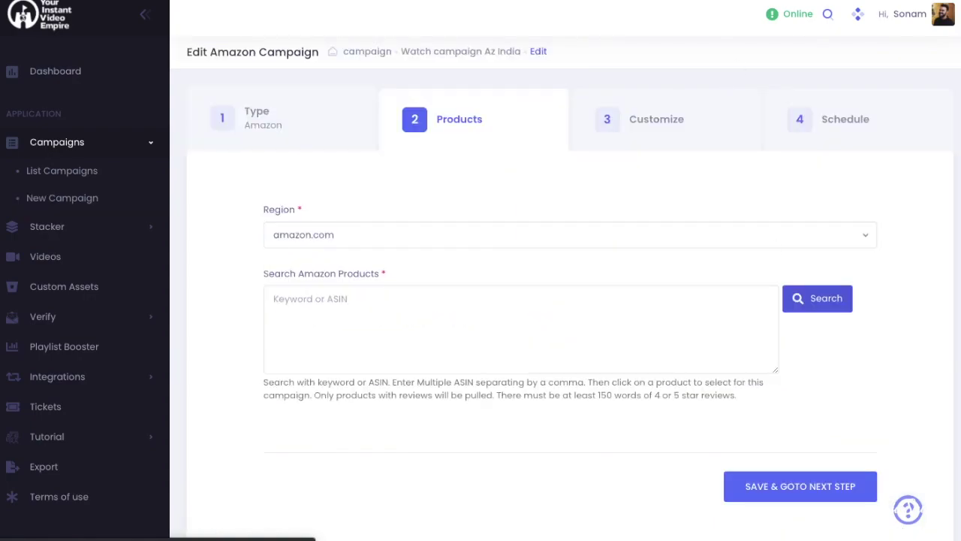
# - Set the campaign's Amazon region to amazon.in
pyautogui.click(316, 237)
pyautogui.scroll(-1, 317, 391)
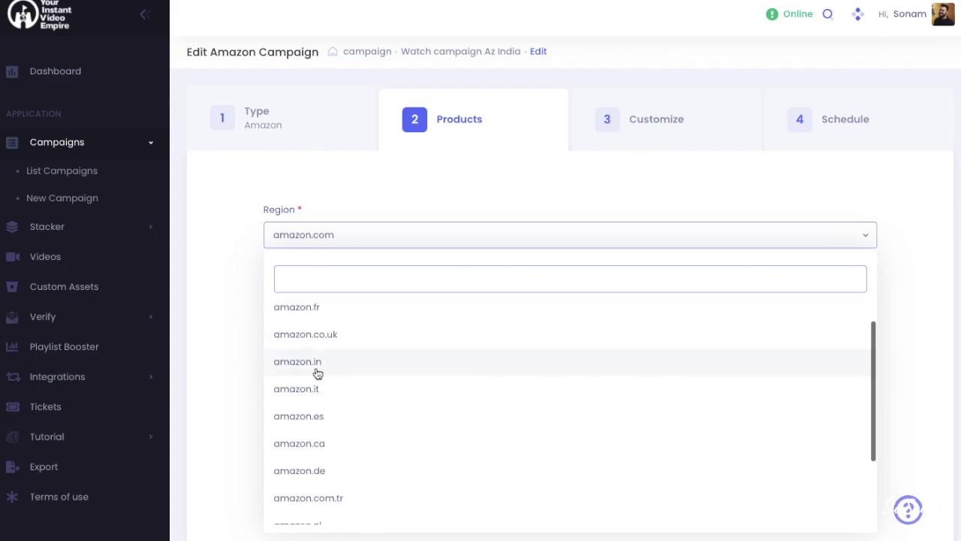
pyautogui.click(318, 365)
# - Search Amazon products with the keywords "watch,watches,watch for men,watch for women"
pyautogui.click(326, 318)
pyautogui.write('watch,watches,watc')
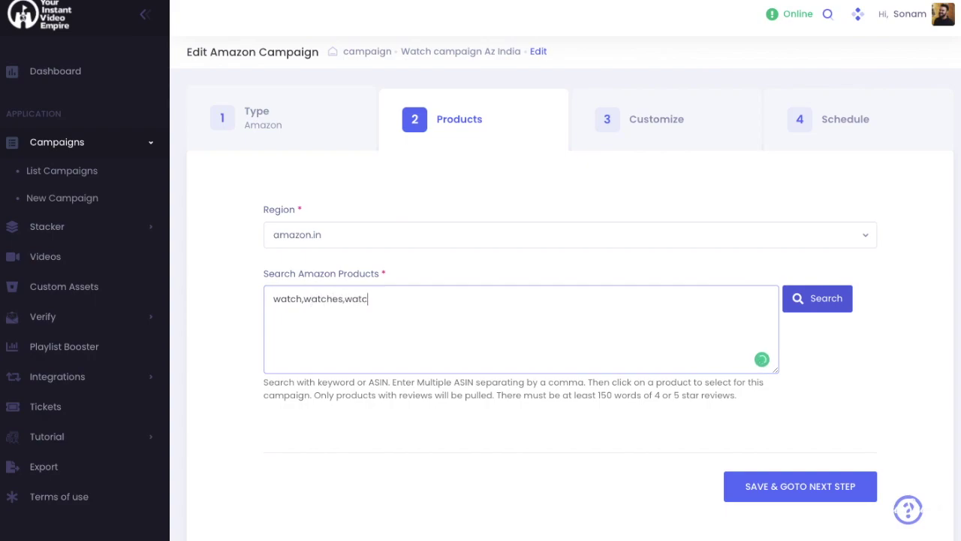
pyautogui.write('h for men,watch for me')
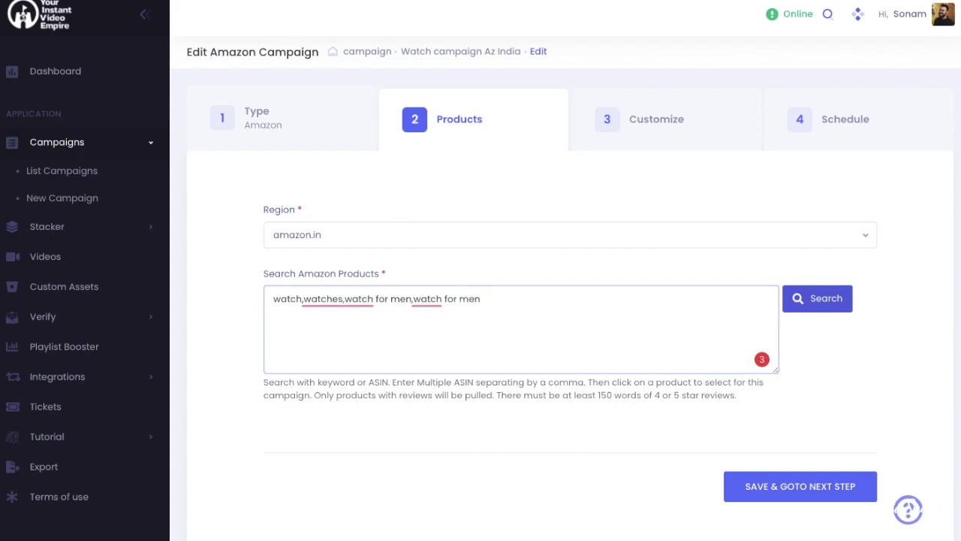
pyautogui.write('n')
pyautogui.press('BackSpace')
pyautogui.press('BackSpace')
pyautogui.press('BackSpace')
pyautogui.write('women')
pyautogui.click(808, 299)
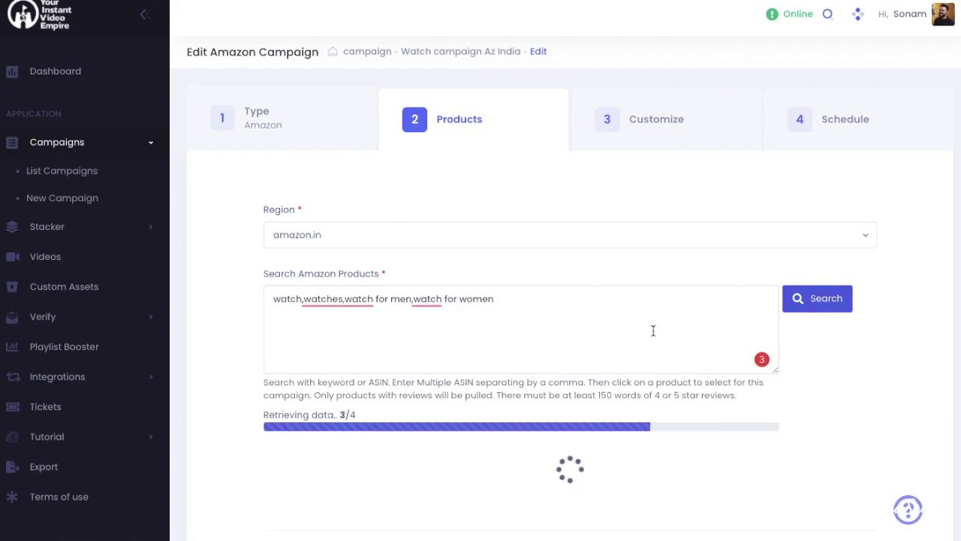
# - Examine the retrieved watch products with their prices and ratings, and the options for loading more results per keyword
pyautogui.scroll(-2, 653, 330)
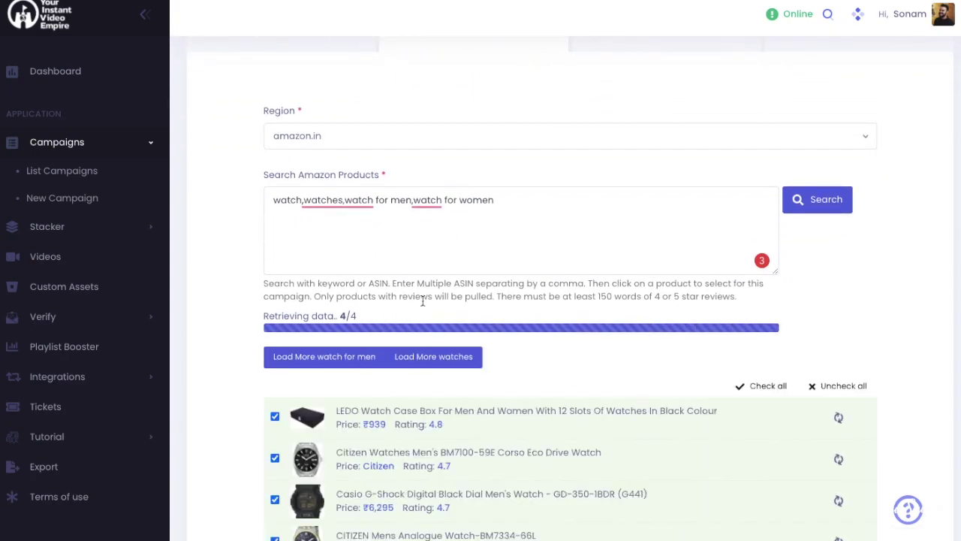
pyautogui.click(306, 368)
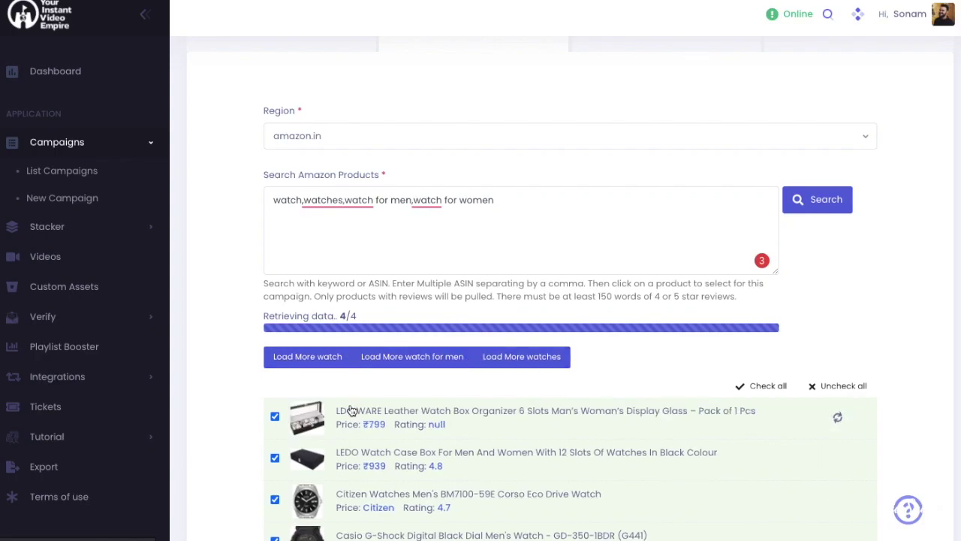
pyautogui.scroll(-1, 351, 411)
pyautogui.scroll(-1, 353, 408)
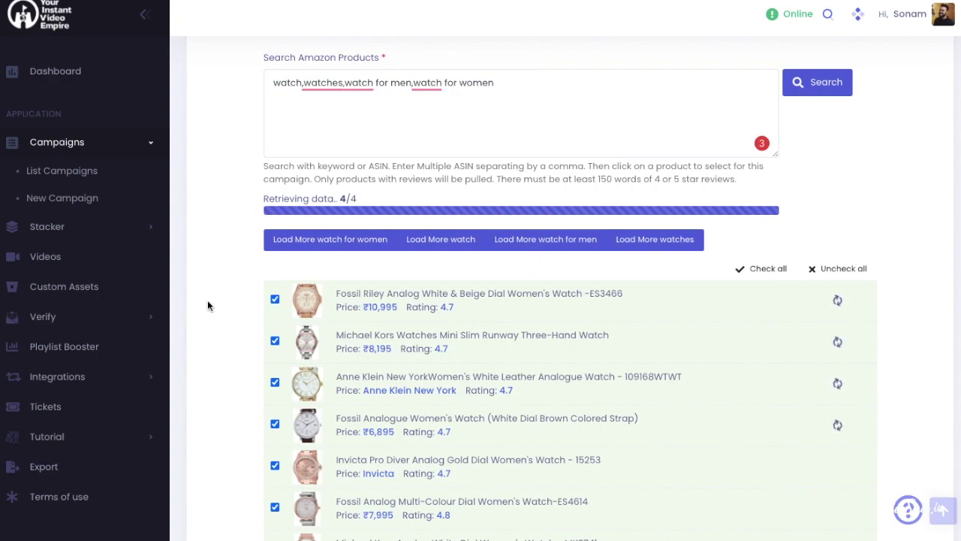
pyautogui.scroll(-2, 209, 306)
pyautogui.scroll(-10, 209, 306)
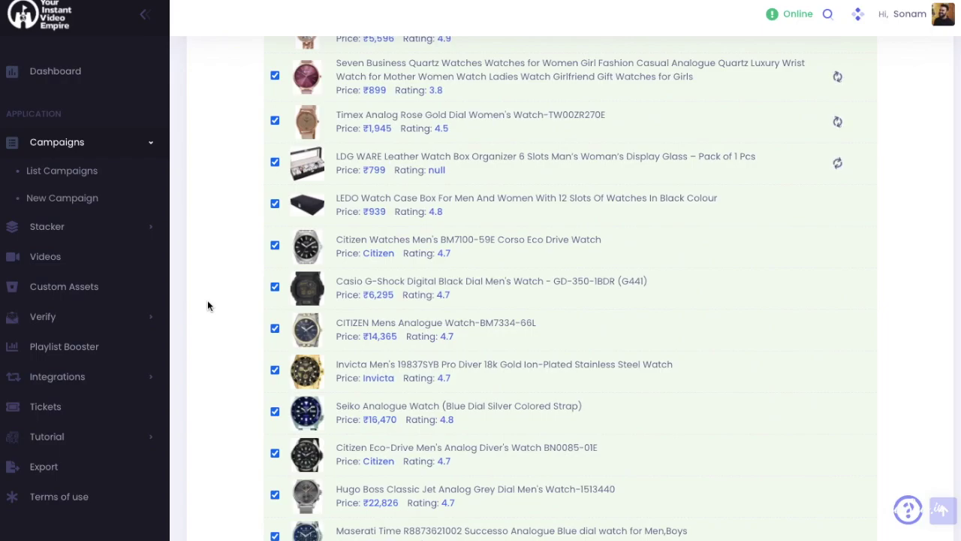
pyautogui.scroll(-15, 207, 300)
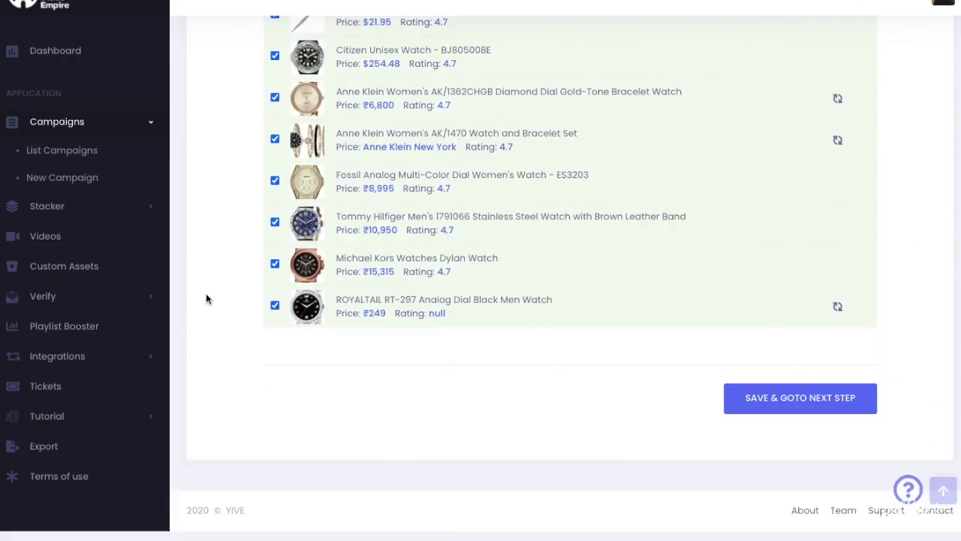
pyautogui.scroll(8, 206, 293)
pyautogui.scroll(15, 206, 293)
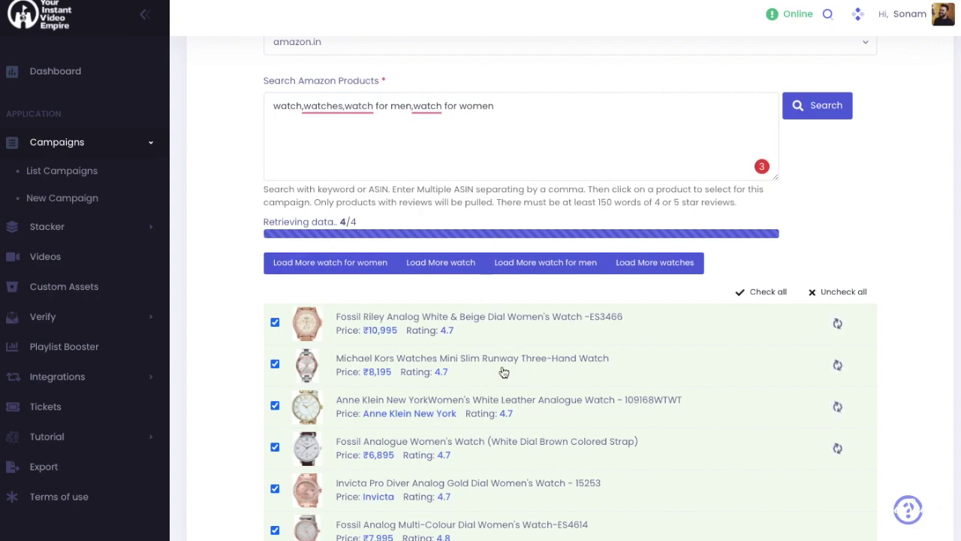
pyautogui.scroll(-2, 447, 376)
pyautogui.scroll(-20, 447, 374)
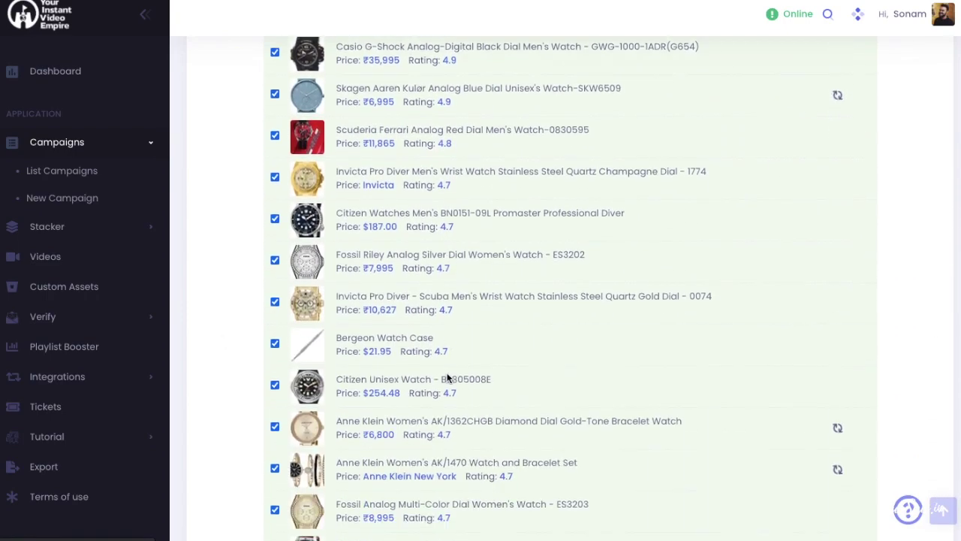
pyautogui.scroll(-1, 449, 379)
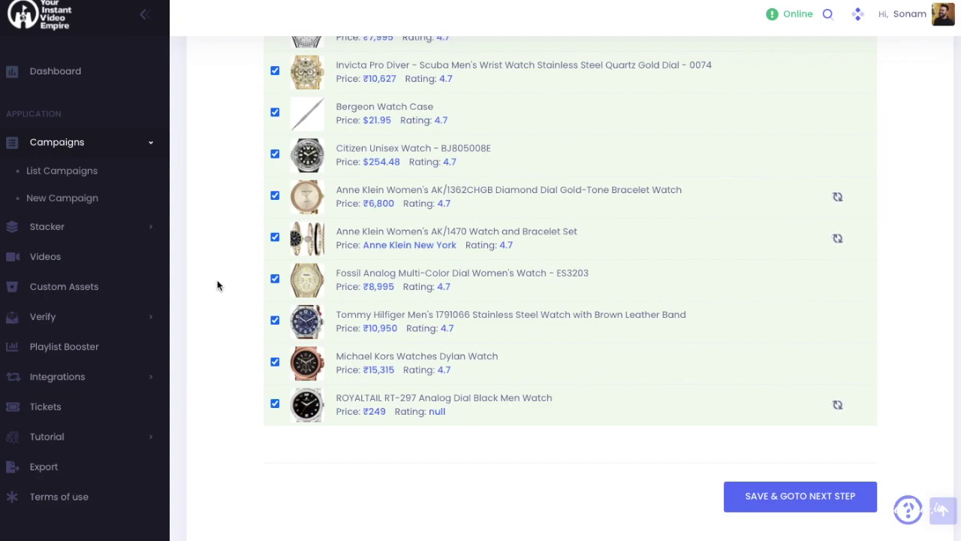
pyautogui.scroll(1, 217, 286)
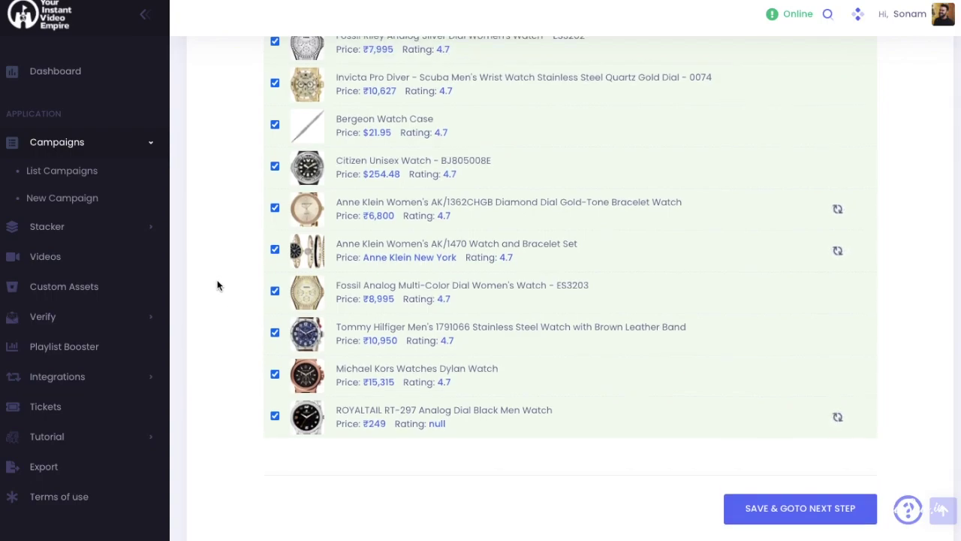
# - Save the campaign with all listed watch products selected and proceed to the Customize stage
pyautogui.scroll(1, 217, 285)
pyautogui.scroll(1, 217, 285)
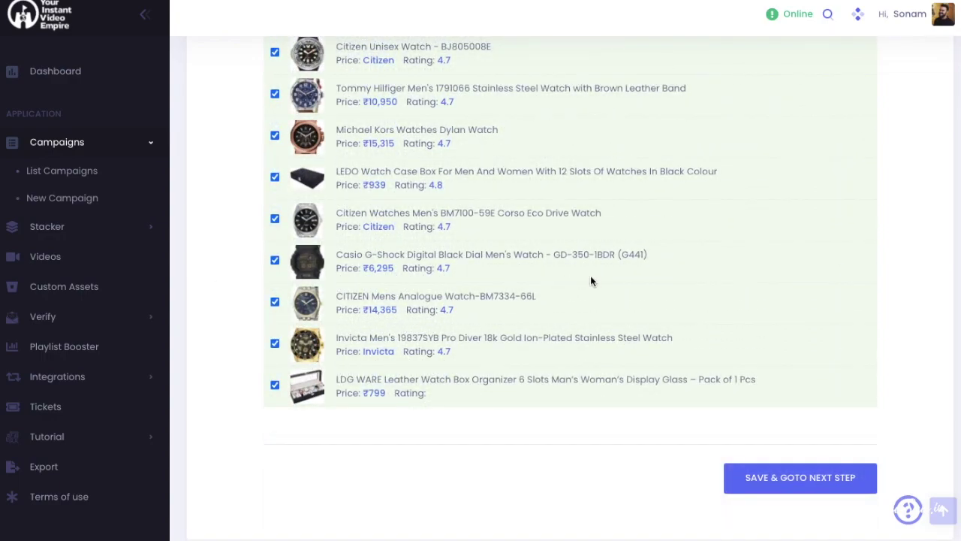
pyautogui.scroll(3, 578, 281)
pyautogui.scroll(4, 591, 280)
pyautogui.scroll(-7, 590, 279)
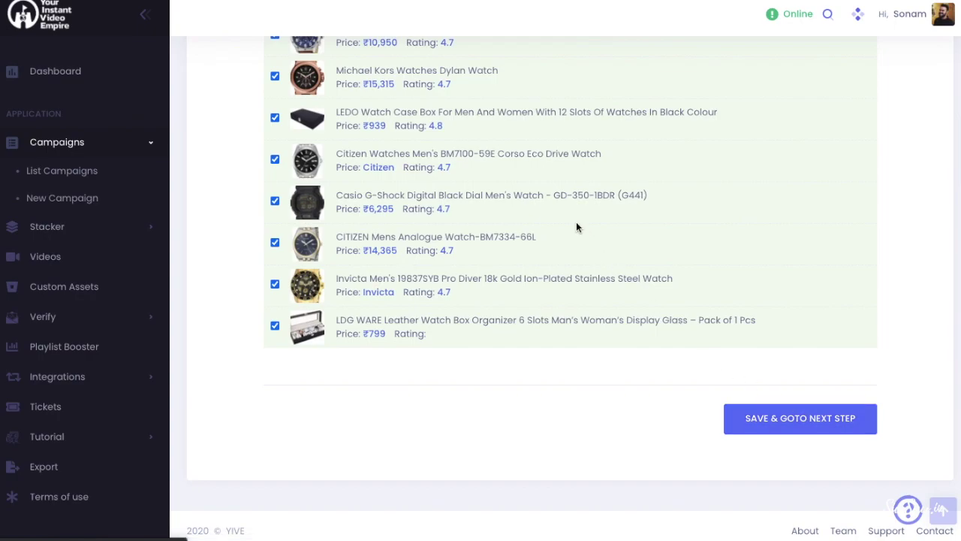
pyautogui.scroll(1, 576, 222)
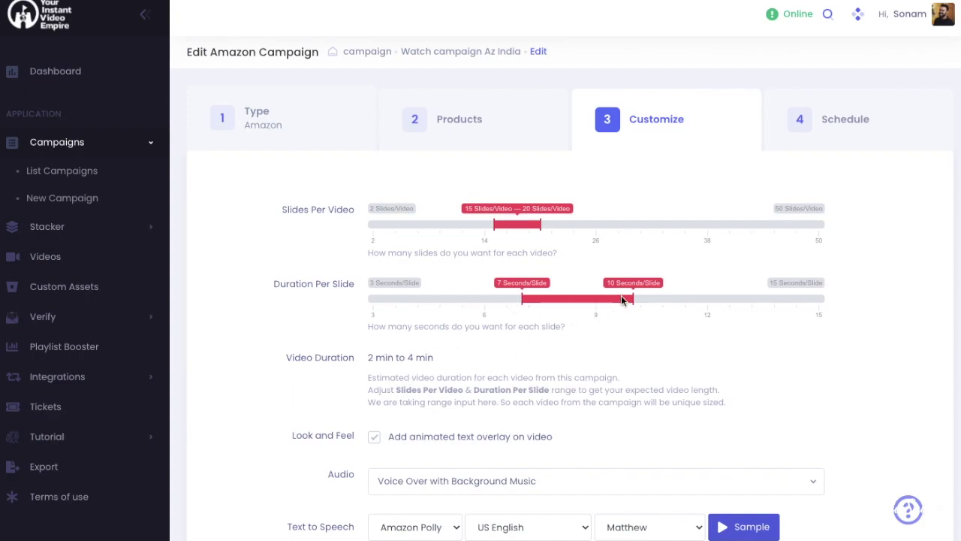
# - Extend the maximum duration per slide to 11 seconds and the maximum slides per video to 24
pyautogui.moveTo(633, 299); pyautogui.dragTo(681, 300)
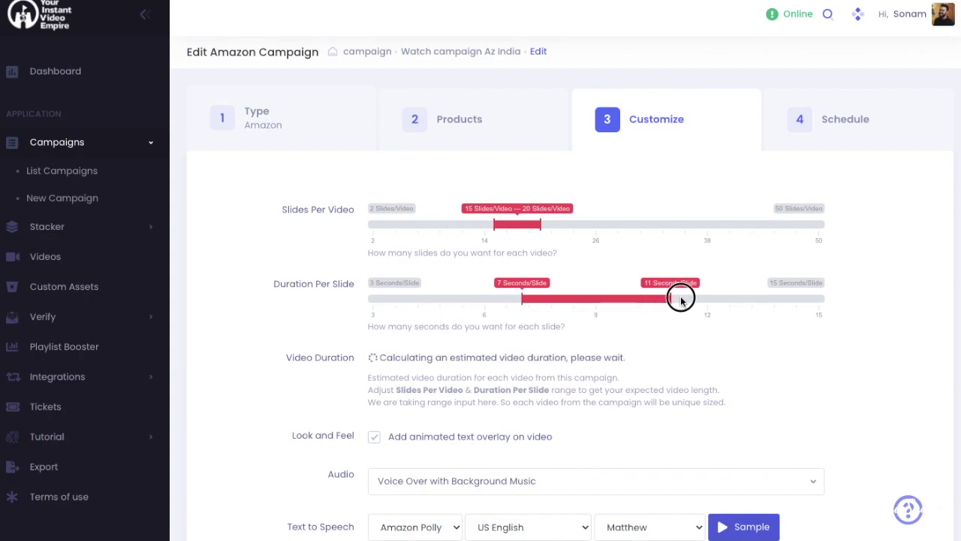
pyautogui.moveTo(541, 224); pyautogui.dragTo(580, 225)
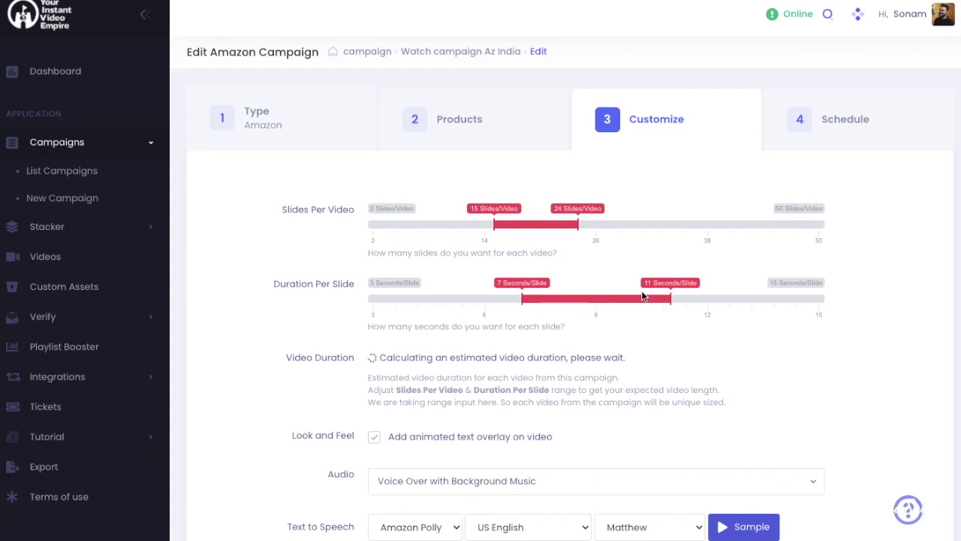
# - Examine the available text-to-speech engines, languages and voices, along with the audio options for voice-over and background music
pyautogui.scroll(-2, 599, 338)
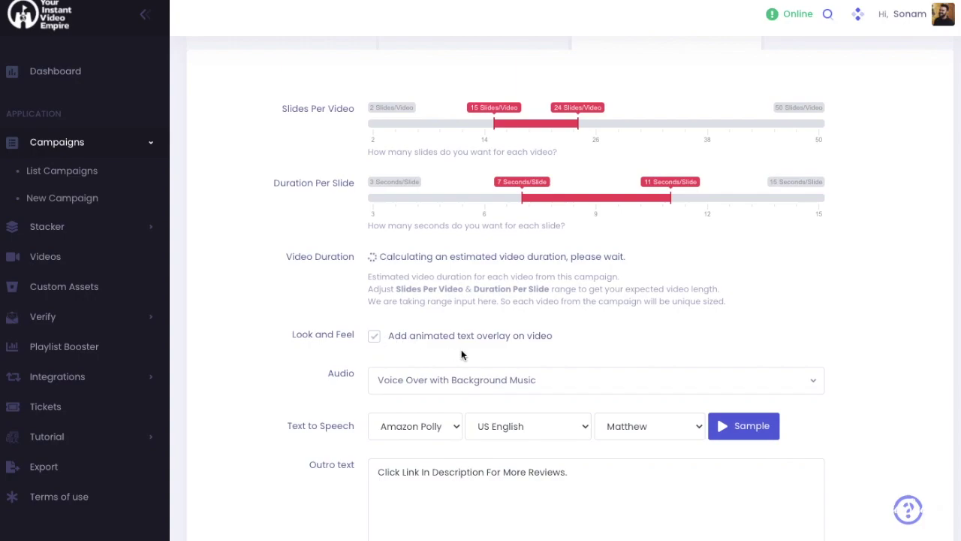
pyautogui.scroll(-3, 418, 258)
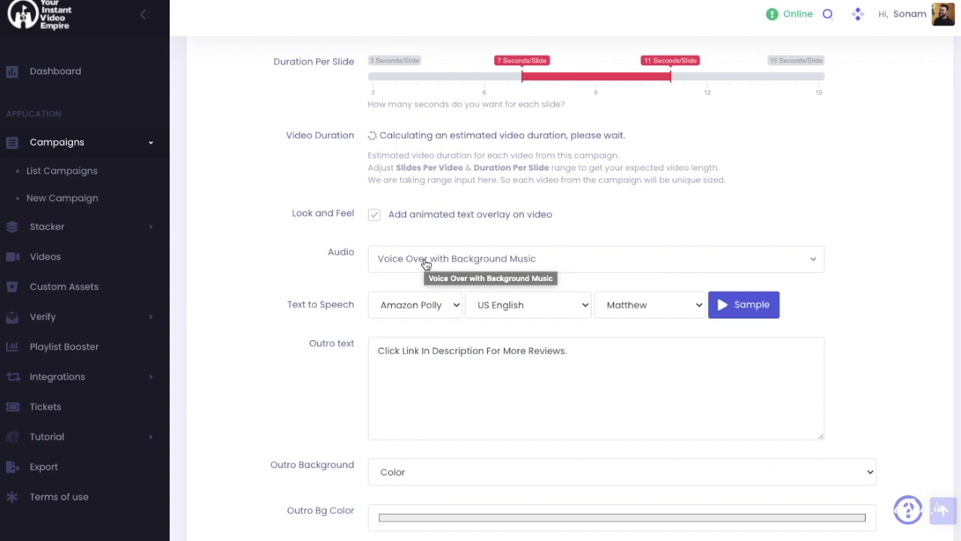
pyautogui.click(416, 306)
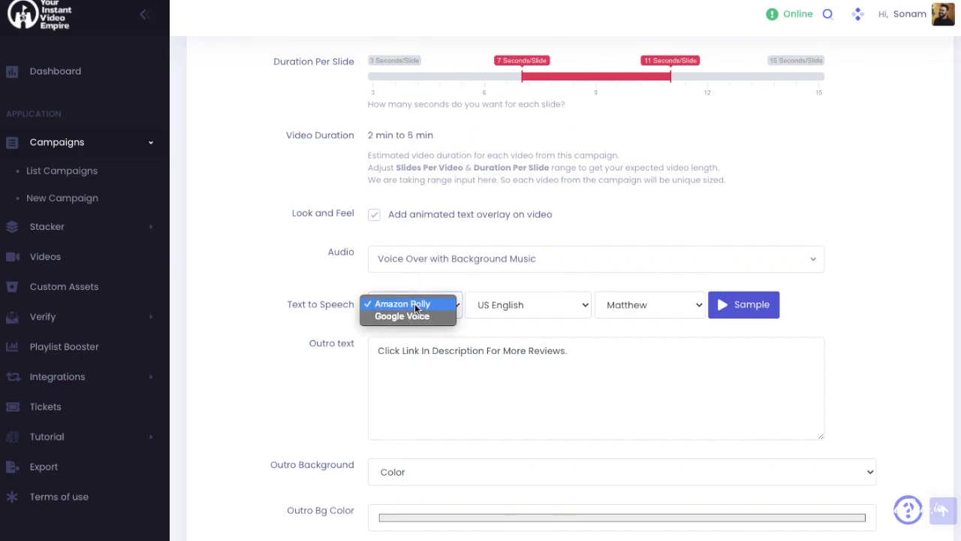
pyautogui.click(529, 300)
pyautogui.click(530, 303)
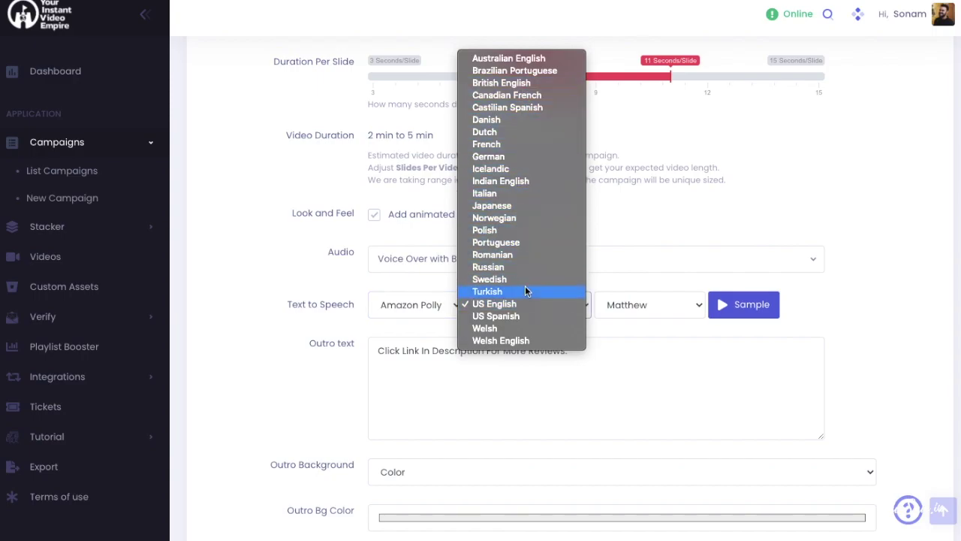
pyautogui.click(625, 281)
pyautogui.click(659, 307)
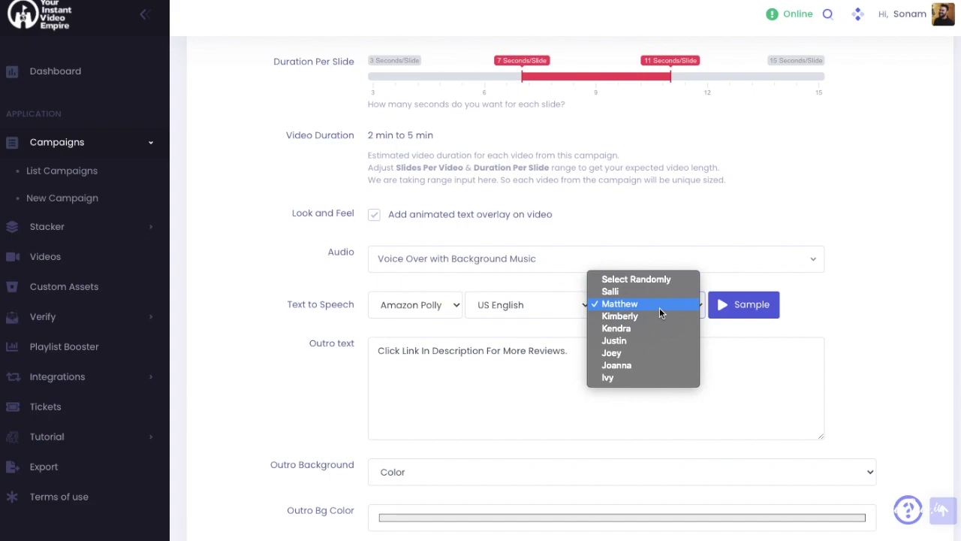
pyautogui.click(737, 324)
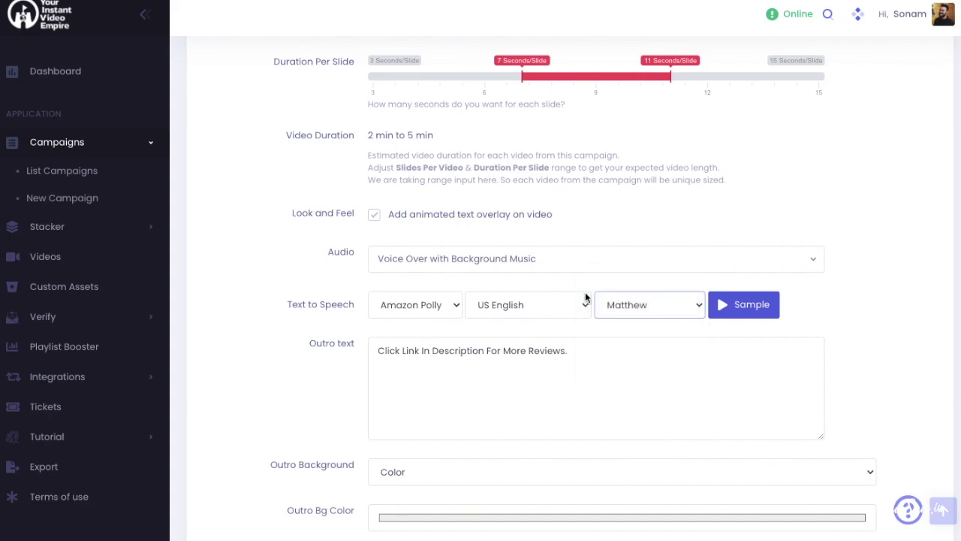
pyautogui.click(518, 275)
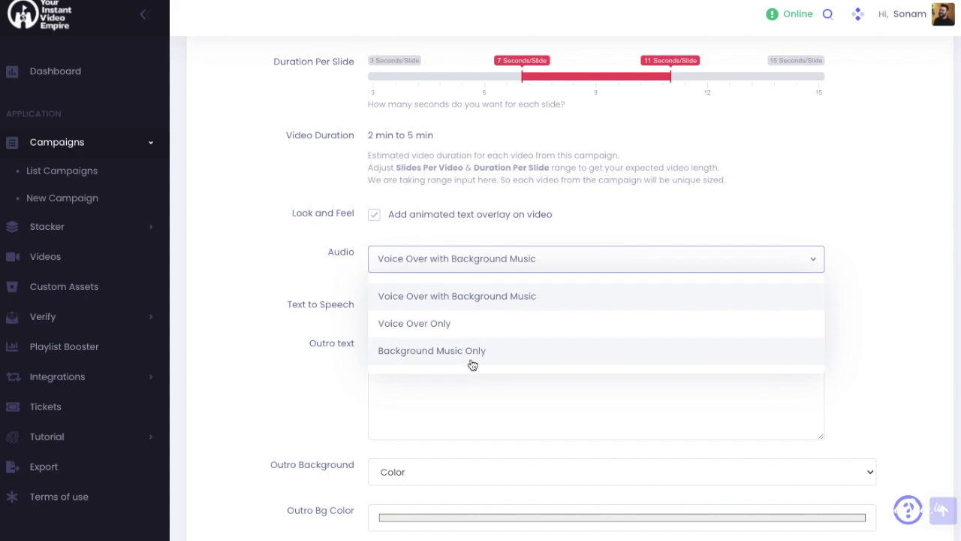
pyautogui.click(923, 291)
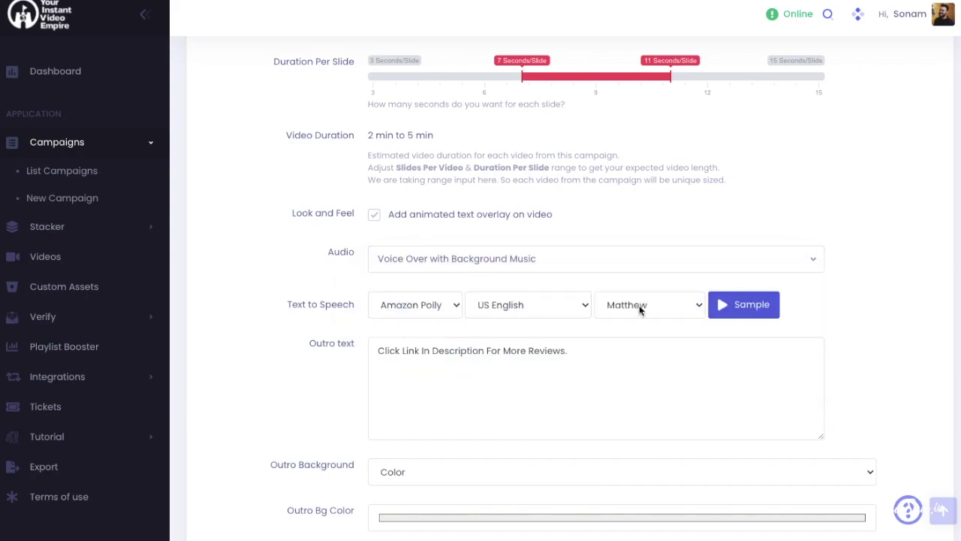
# - Replace the outro text with "Buy Now (link in the description)"
pyautogui.tripleClick(465, 348)
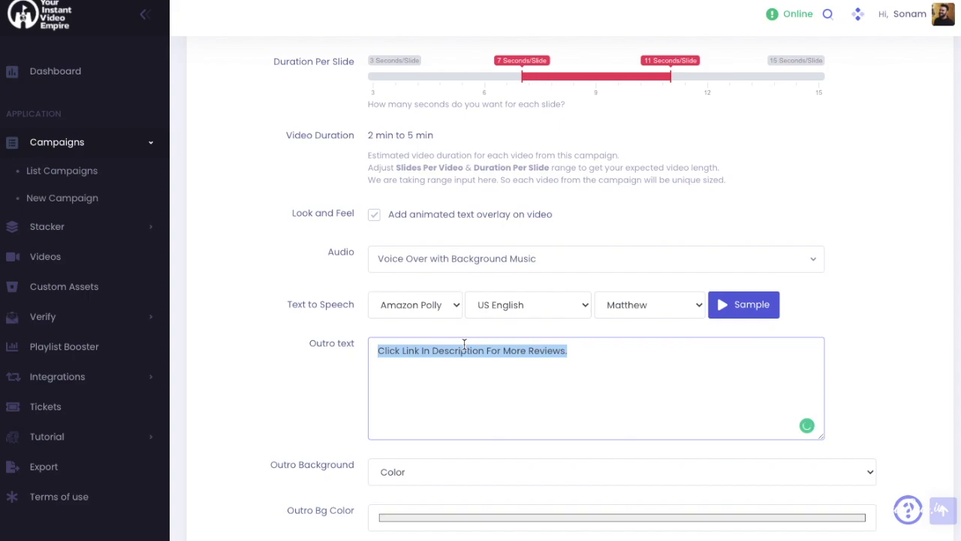
pyautogui.write('Buy Noe')
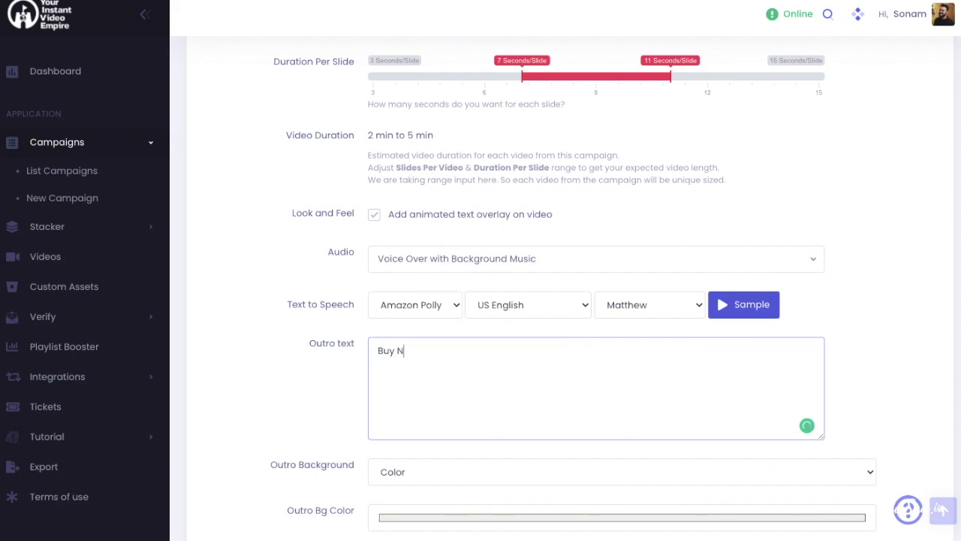
pyautogui.write('(link in the description)')
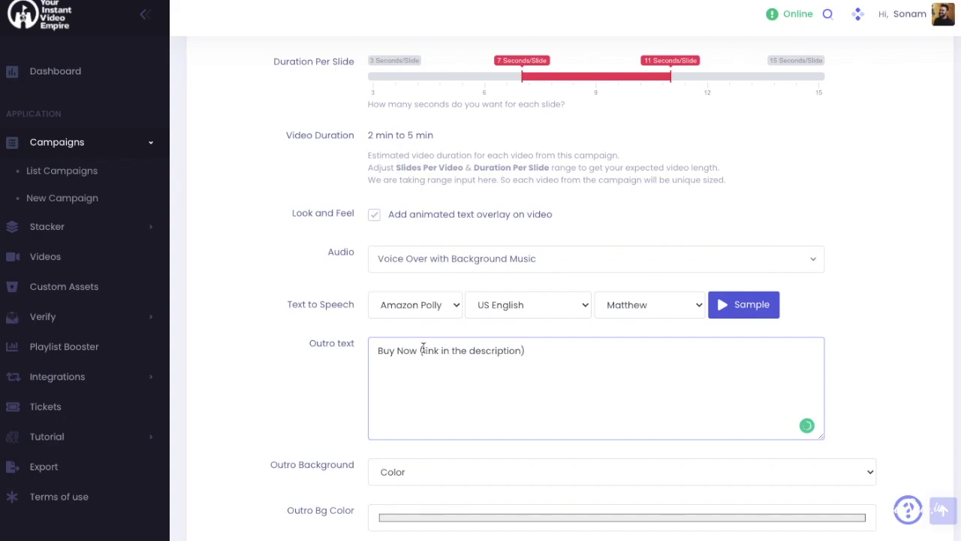
pyautogui.scroll(-2, 423, 371)
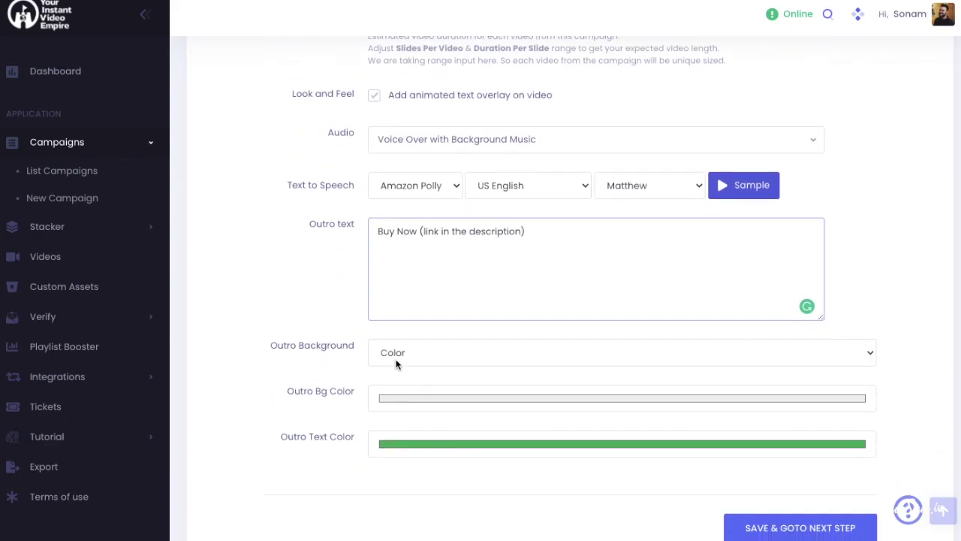
# - Set the outro background color to white and the outro text color to black, and save to proceed to the Schedule stage
pyautogui.click(410, 405)
pyautogui.moveTo(374, 226); pyautogui.dragTo(365, 198)
pyautogui.click(411, 444)
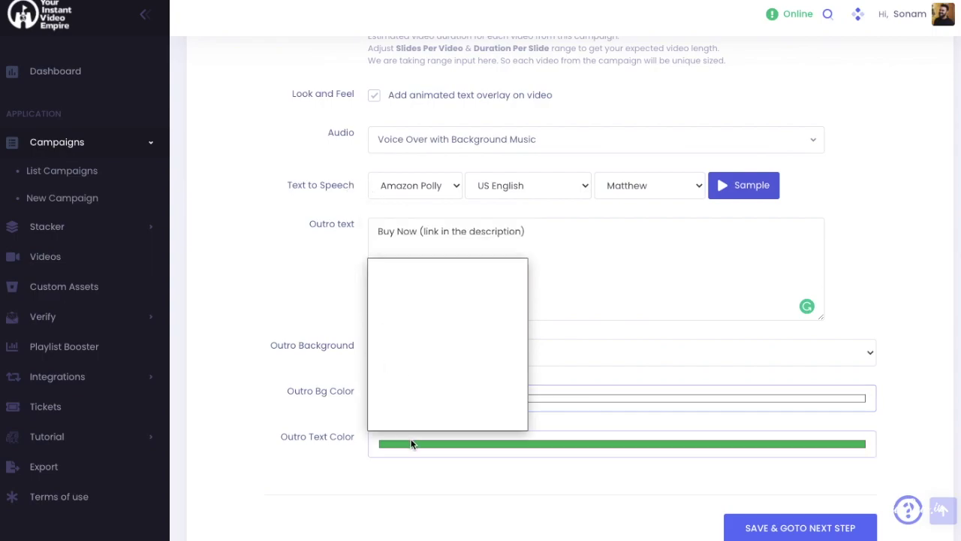
pyautogui.moveTo(490, 290); pyautogui.dragTo(526, 359)
pyautogui.click(543, 420)
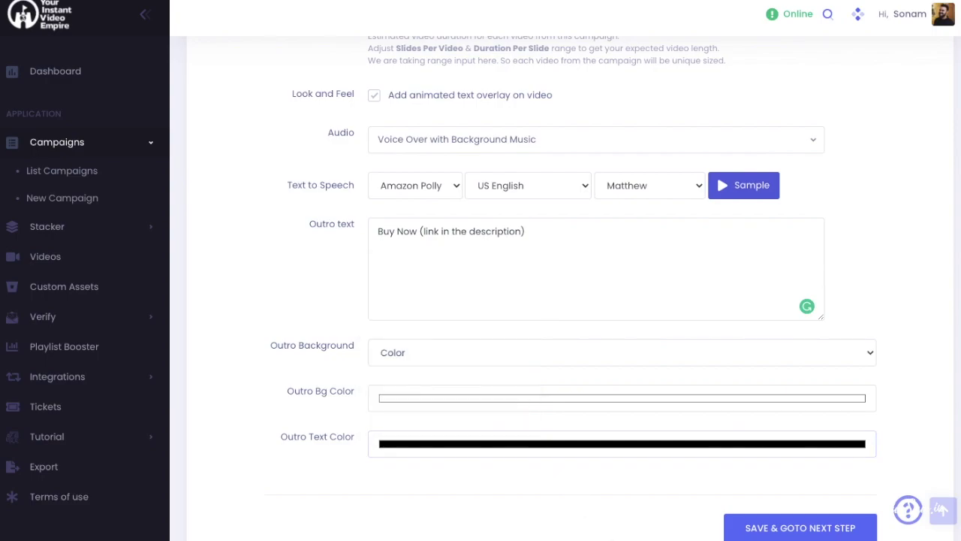
pyautogui.click(816, 524)
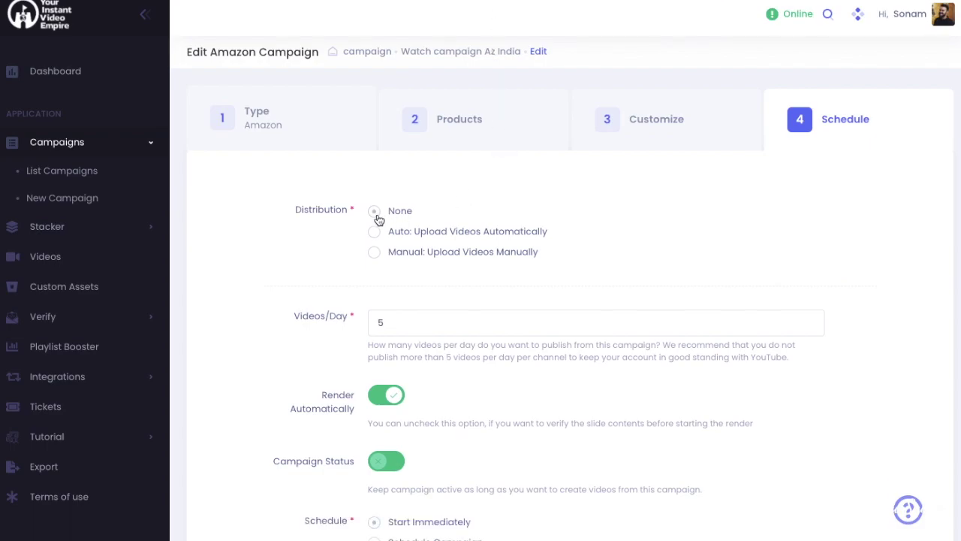
# - Set the campaign distribution to upload videos automatically and choose the Review group for the YouTube channels
pyautogui.click(376, 255)
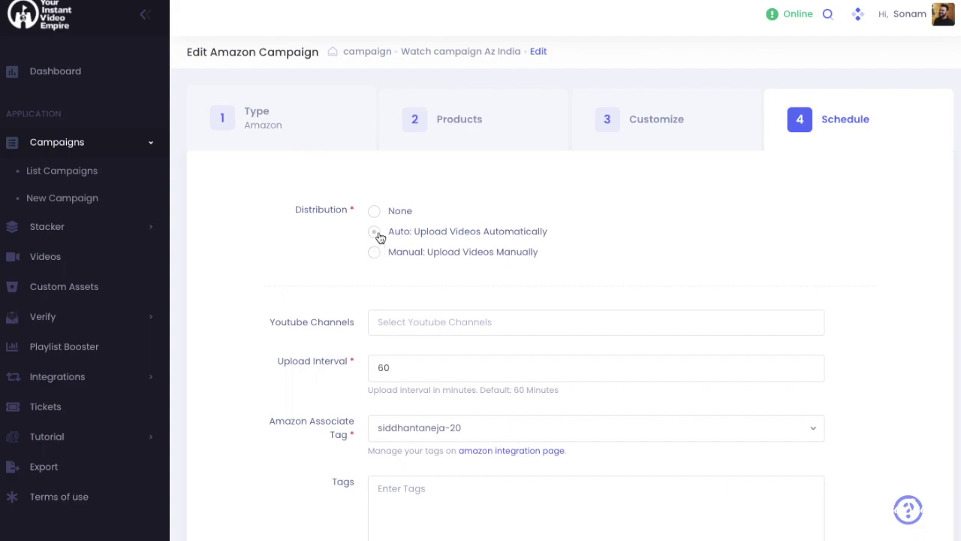
pyautogui.click(375, 233)
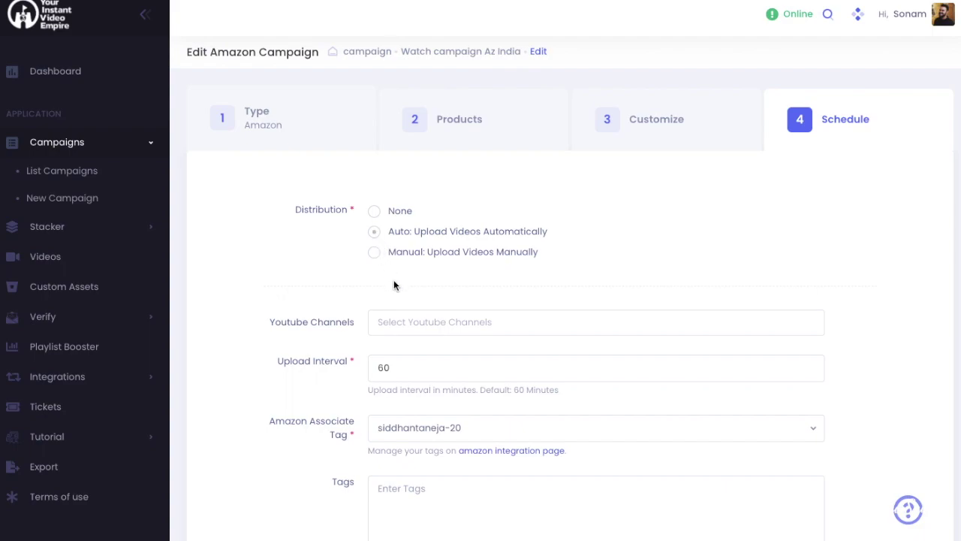
pyautogui.click(393, 322)
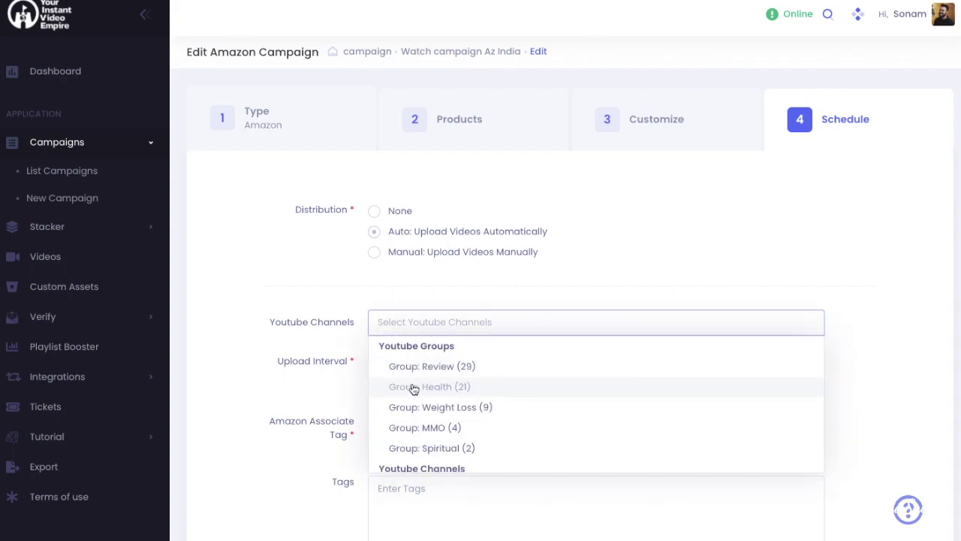
pyautogui.scroll(-1, 413, 399)
pyautogui.scroll(1, 415, 400)
pyautogui.scroll(-5, 415, 400)
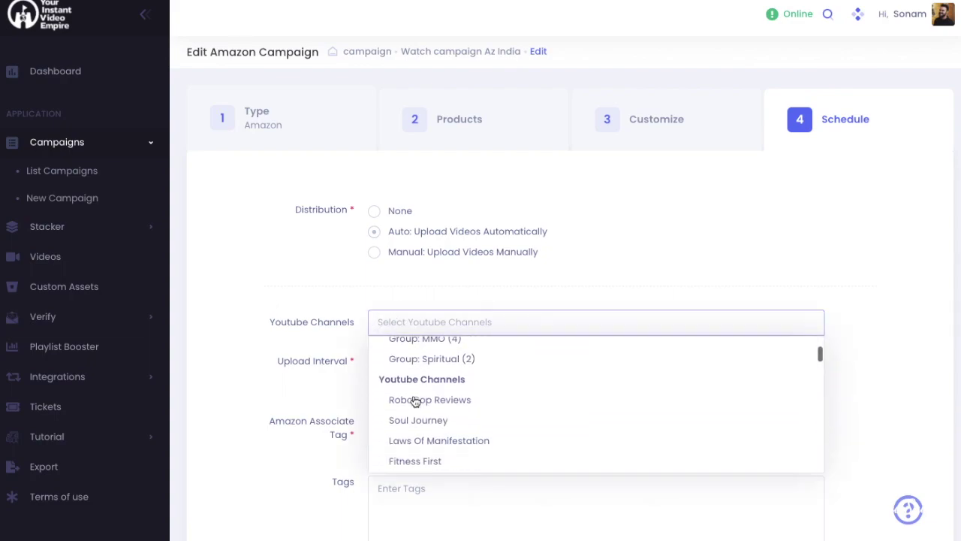
pyautogui.scroll(6, 415, 400)
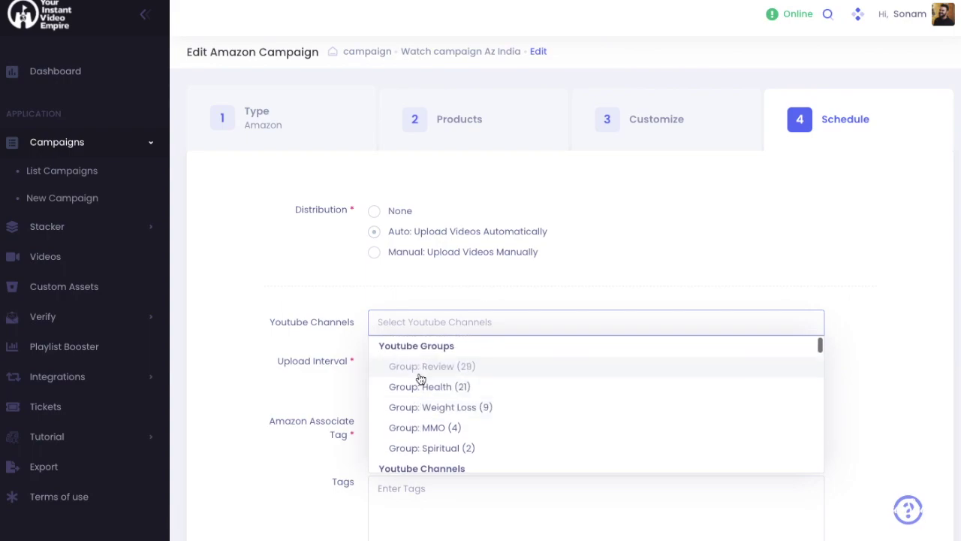
pyautogui.click(419, 373)
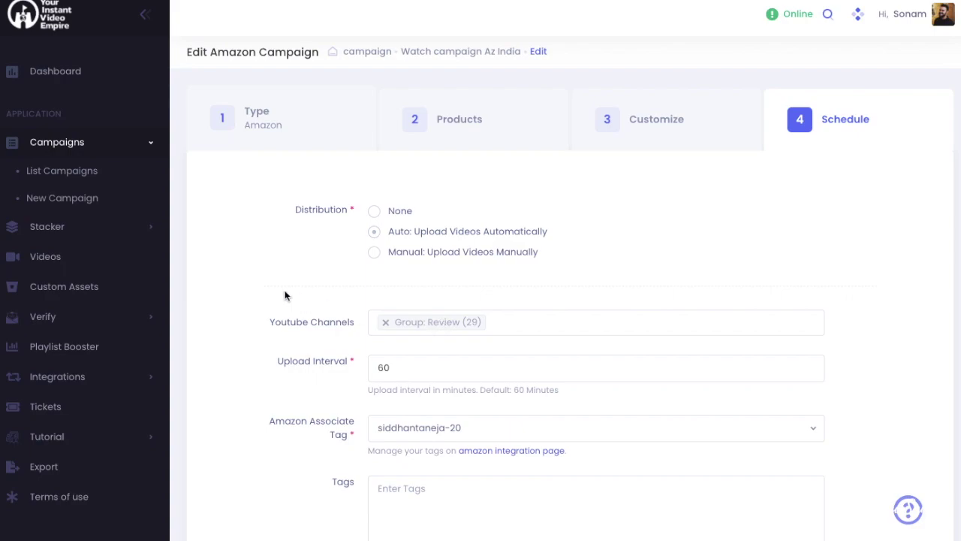
# - Set the upload interval to 5 minutes and enter the tags "watch,watches,watches on amazon"
pyautogui.scroll(-1, 286, 294)
pyautogui.moveTo(396, 301); pyautogui.dragTo(350, 301)
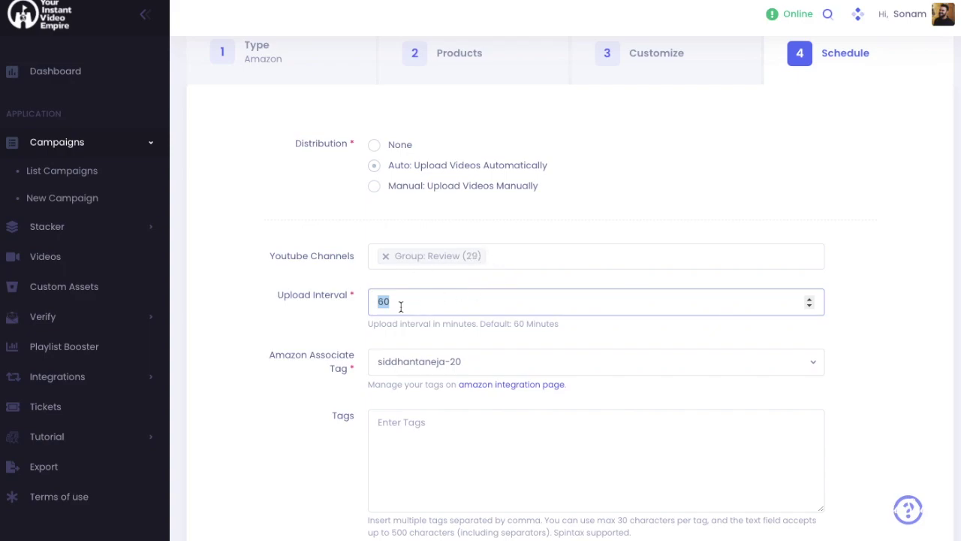
pyautogui.write('5')
pyautogui.scroll(-1, 316, 419)
pyautogui.click(386, 362)
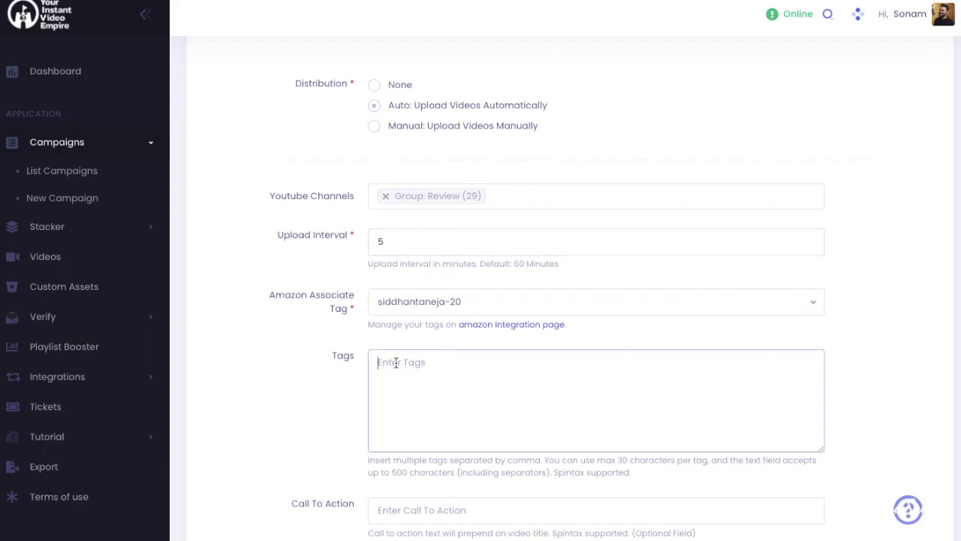
pyautogui.write('wotch,watches')
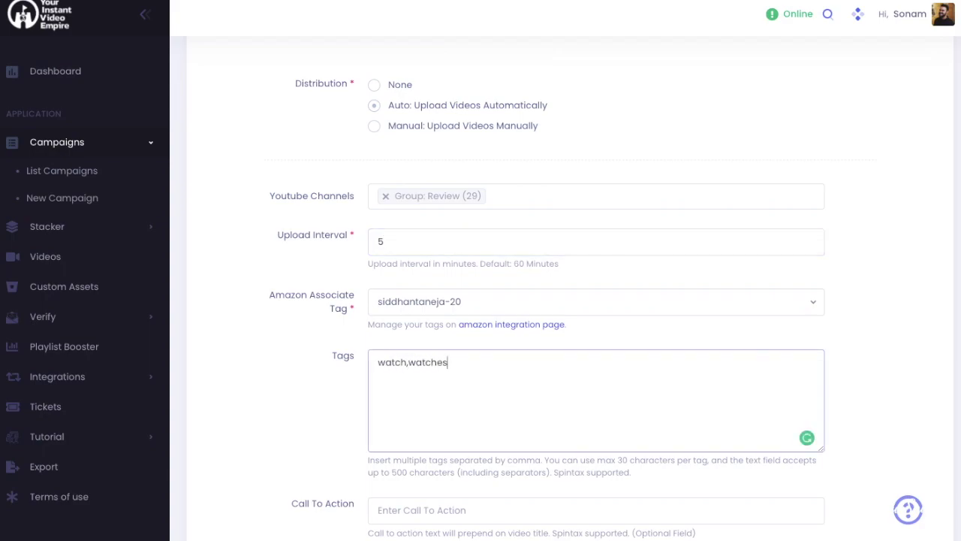
pyautogui.write(',watches on amazon')
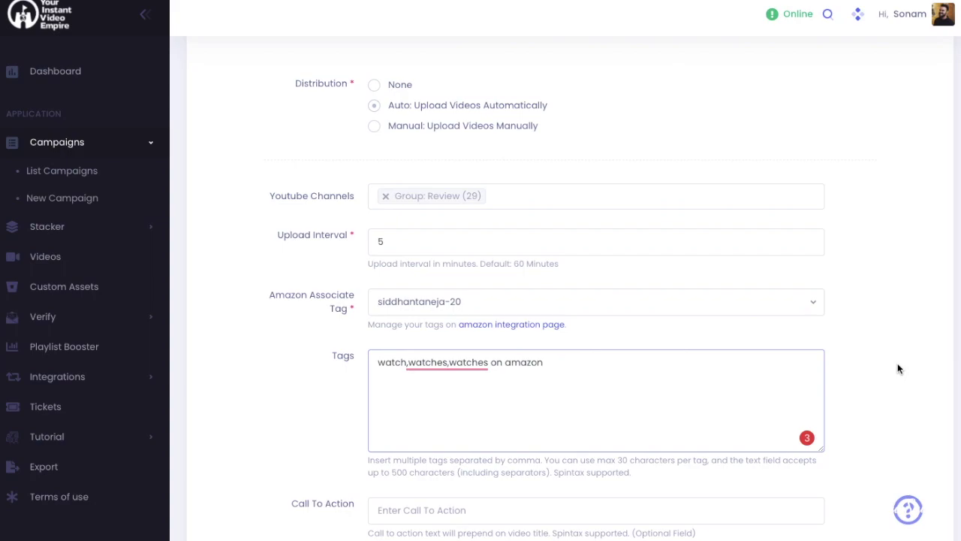
# - Enter "Honest Review:" as the call to action that precedes each video title
pyautogui.scroll(-2, 432, 396)
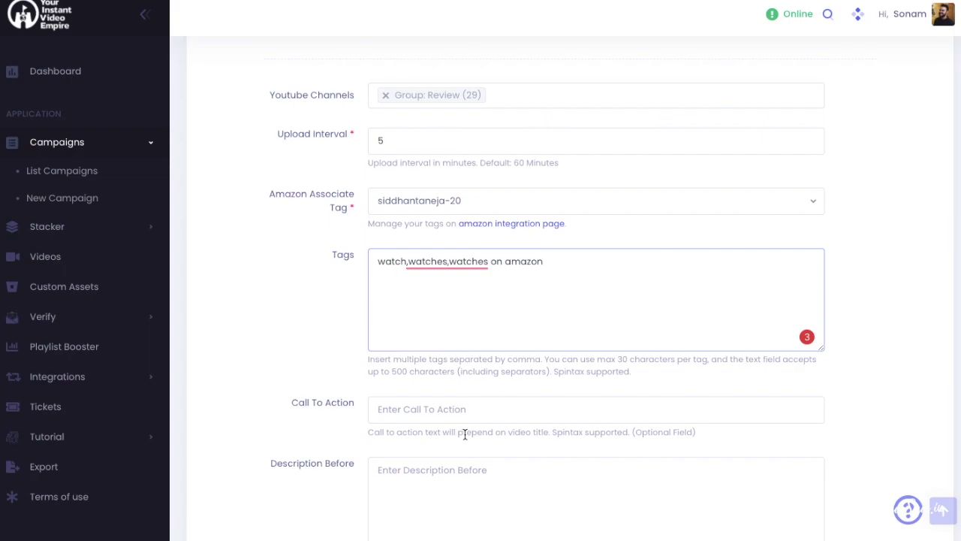
pyautogui.click(406, 406)
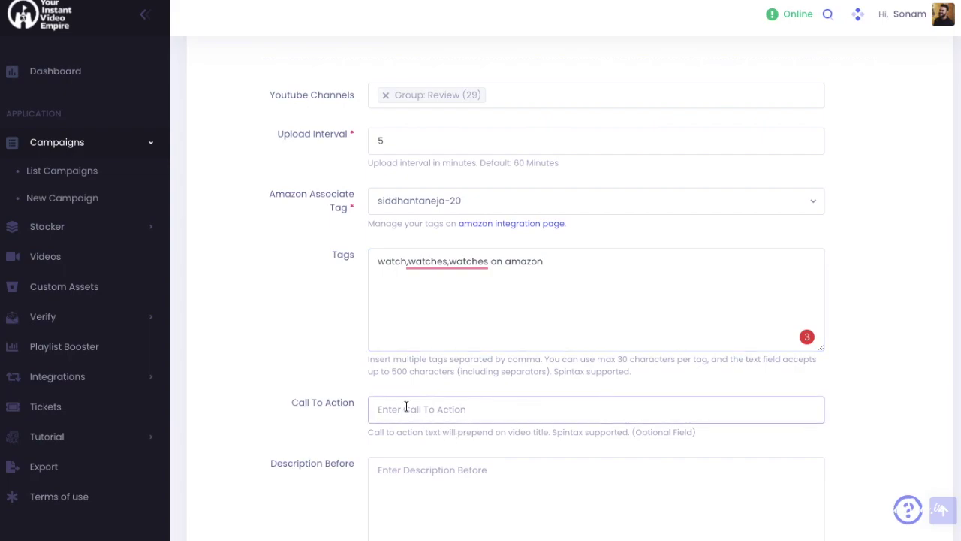
pyautogui.write('Honest Review')
pyautogui.press('BackSpace')
pyautogui.write(':')
pyautogui.scroll(-1, 427, 416)
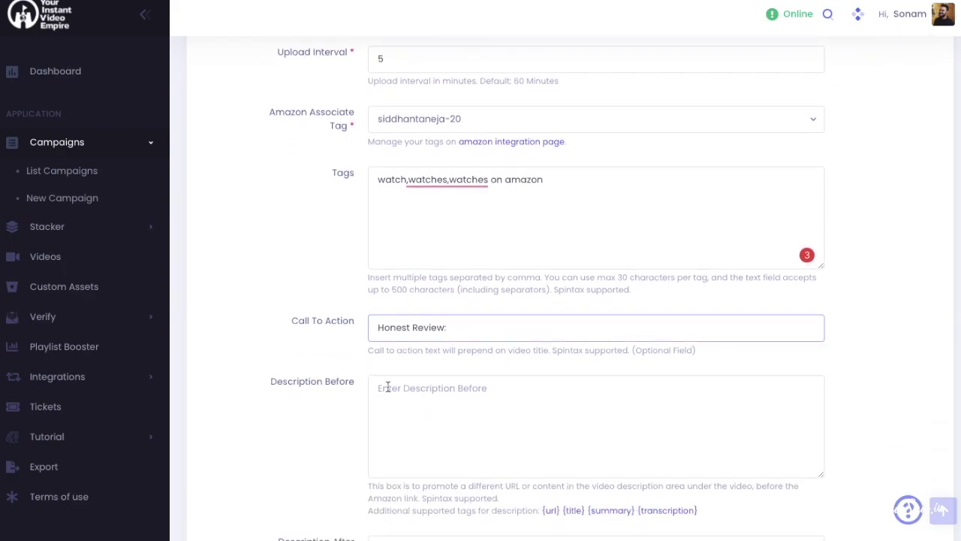
# - Enter "Buy Now :" as the description text placed before the Amazon link
pyautogui.click(419, 393)
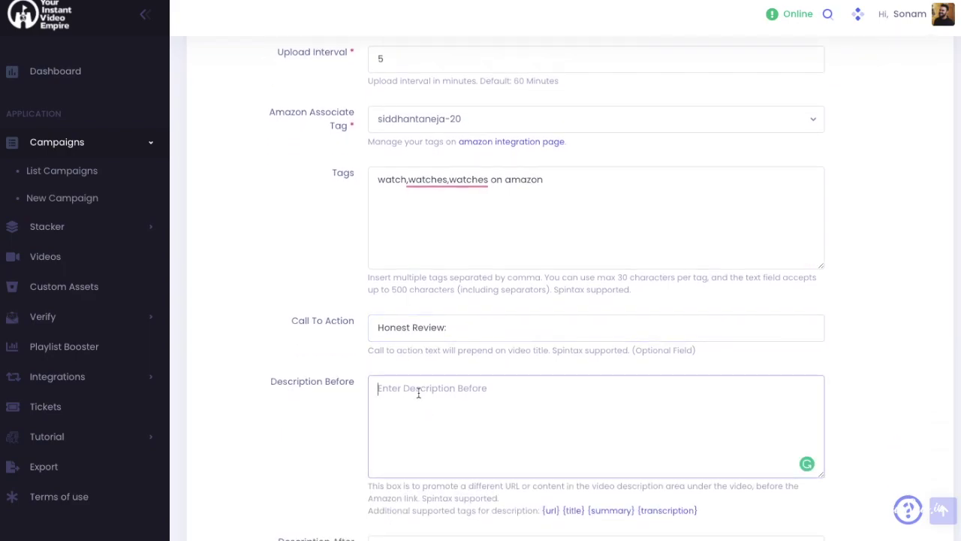
pyautogui.scroll(-1, 447, 423)
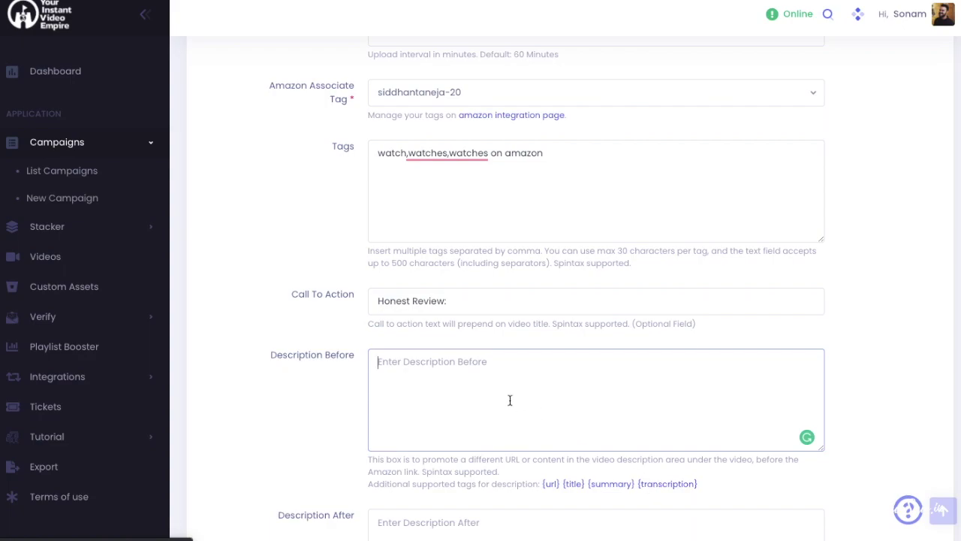
pyautogui.write('Buy Now :')
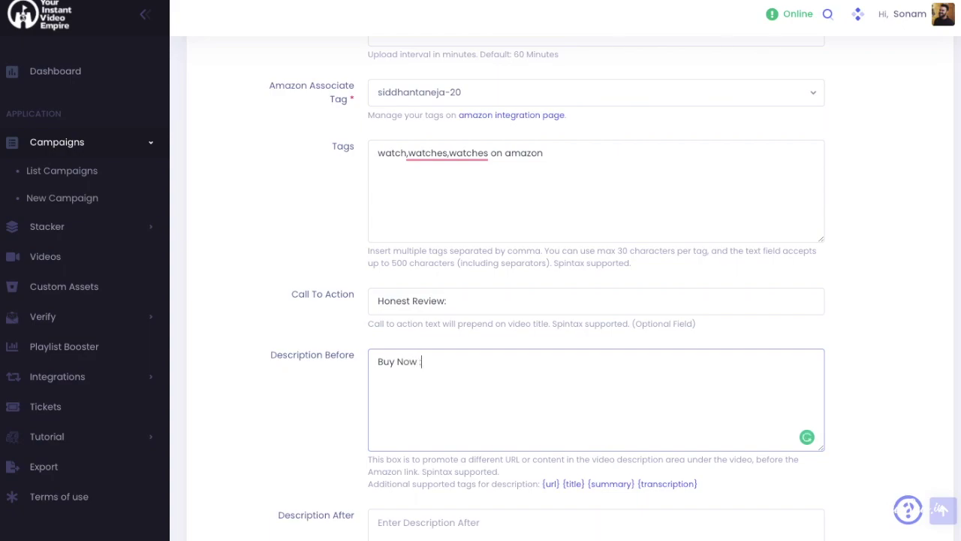
pyautogui.tripleClick(432, 366)
pyautogui.click(506, 358)
pyautogui.scroll(-3, 442, 371)
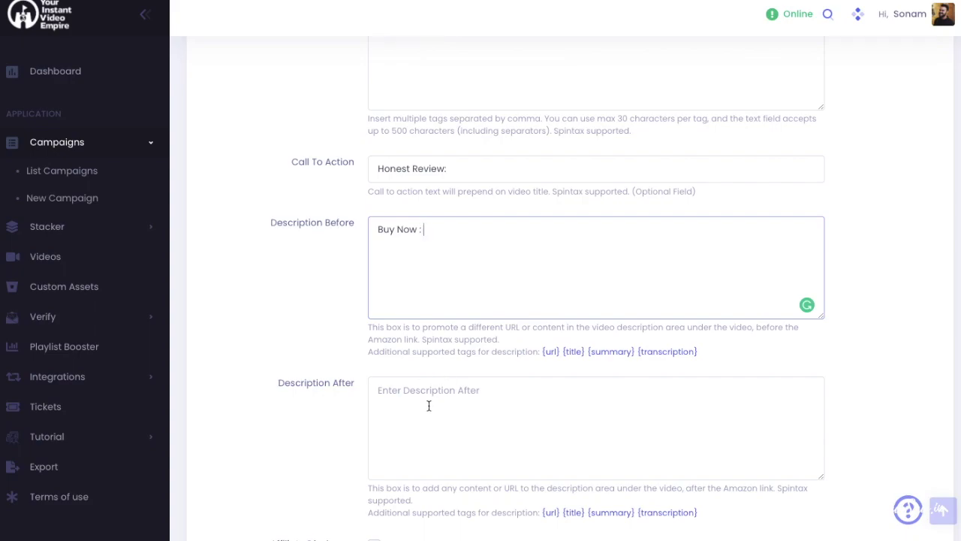
# - Review the Description After field and the Amazon affiliate disclosure option with the text it appends
pyautogui.click(429, 406)
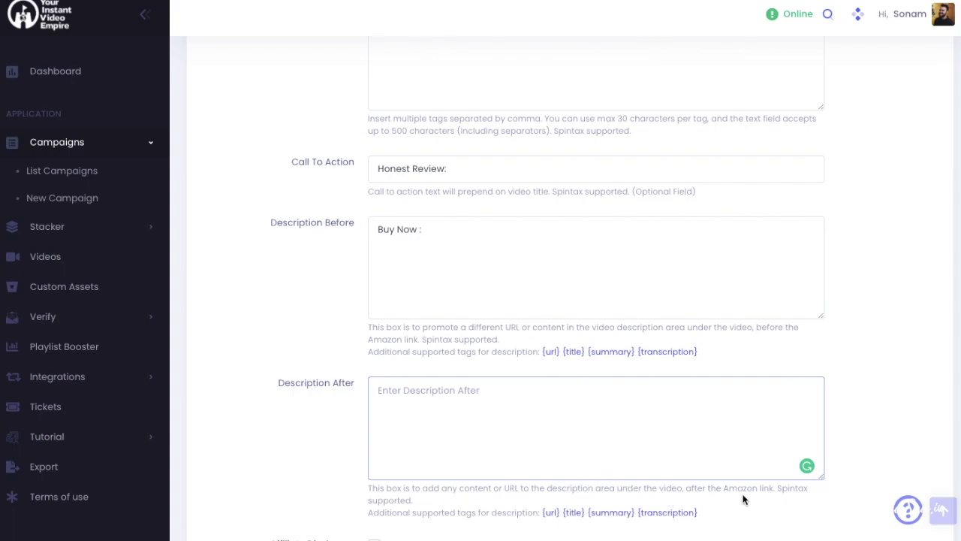
pyautogui.scroll(-1, 641, 481)
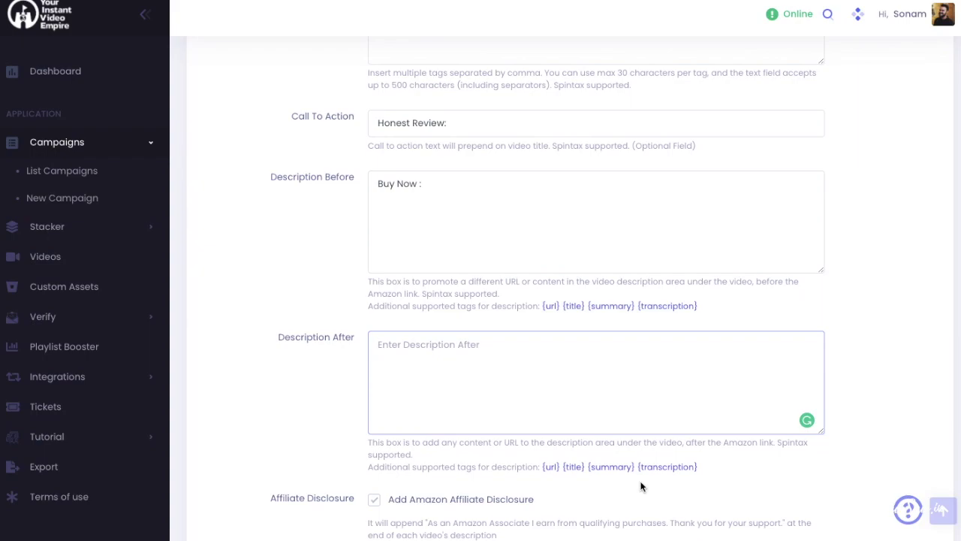
pyautogui.scroll(-3, 641, 487)
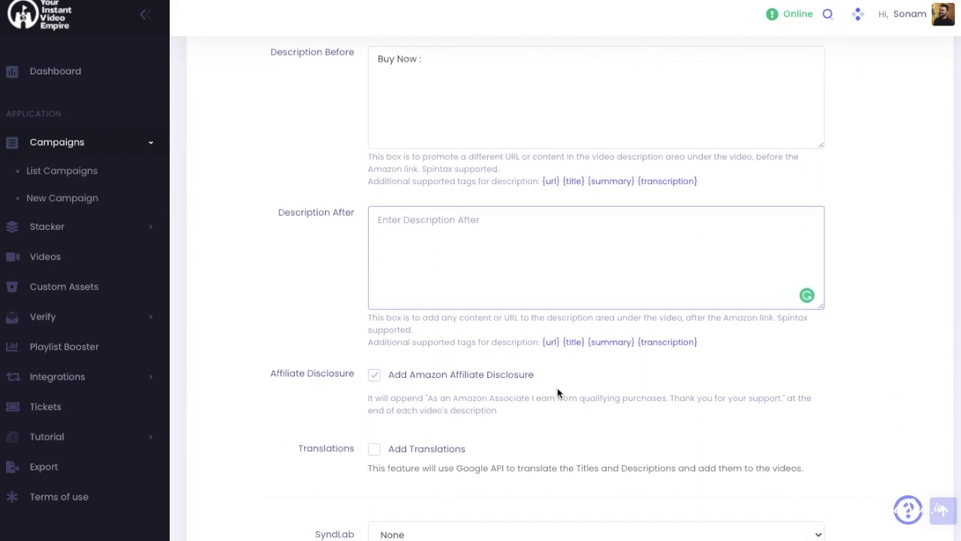
pyautogui.click(375, 375)
pyautogui.click(376, 378)
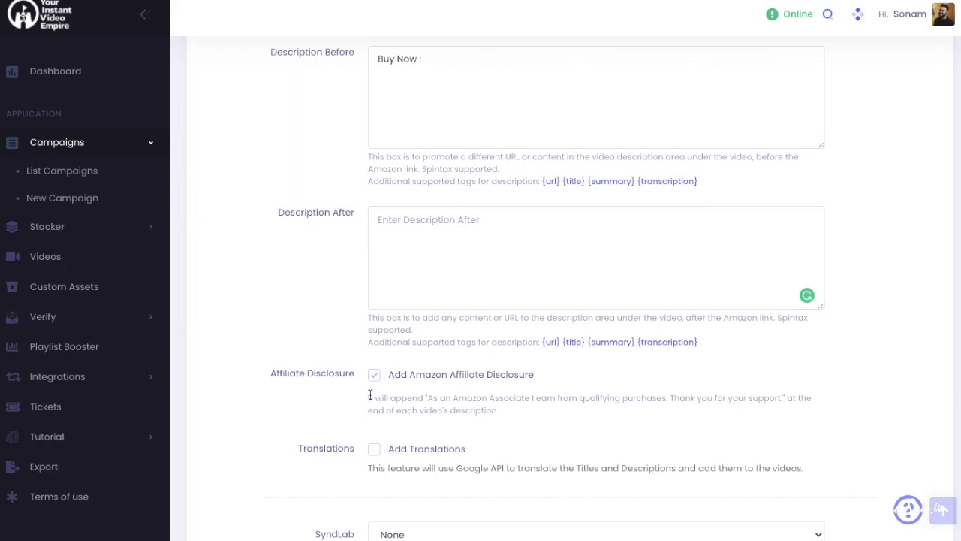
pyautogui.moveTo(369, 396); pyautogui.dragTo(512, 415)
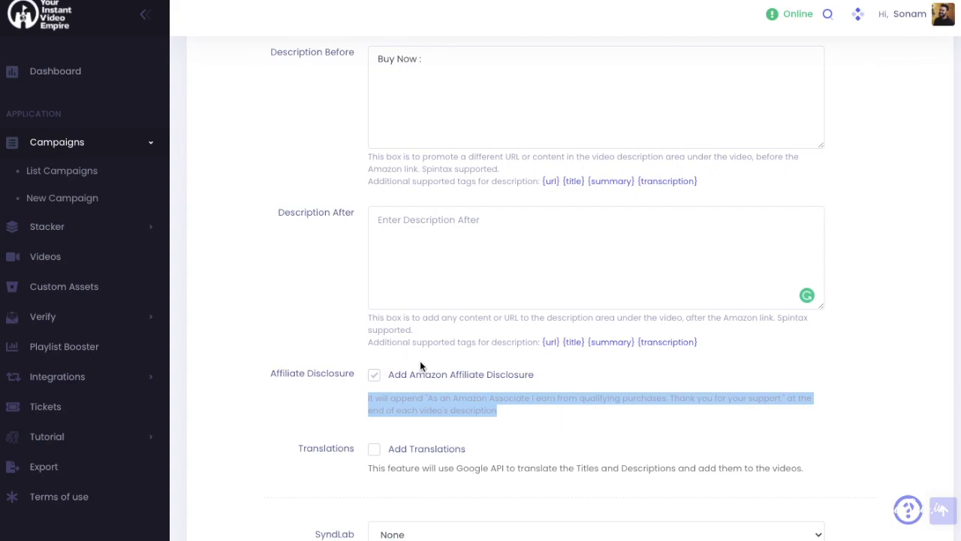
# - Enable translations of the video titles and descriptions and select all available languages
pyautogui.scroll(-2, 537, 389)
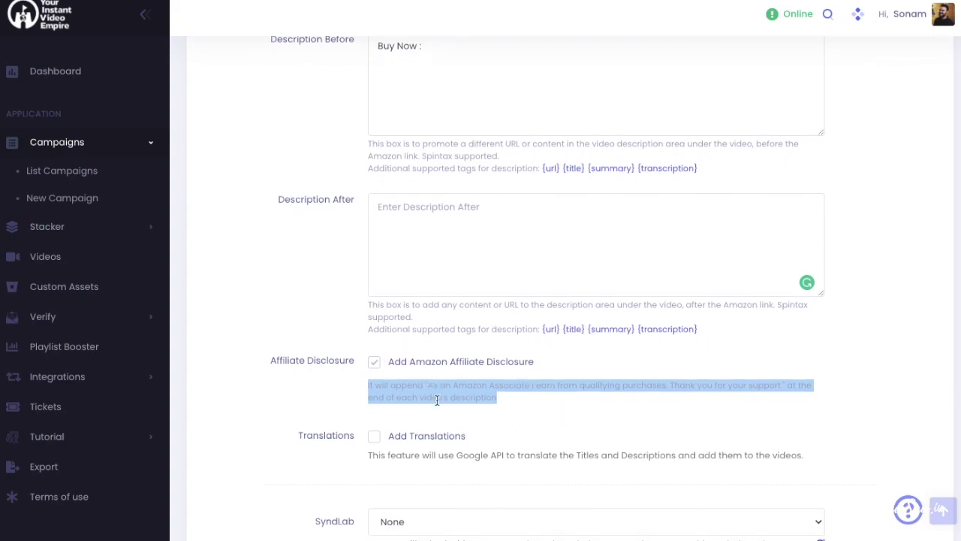
pyautogui.click(369, 298)
pyautogui.click(373, 301)
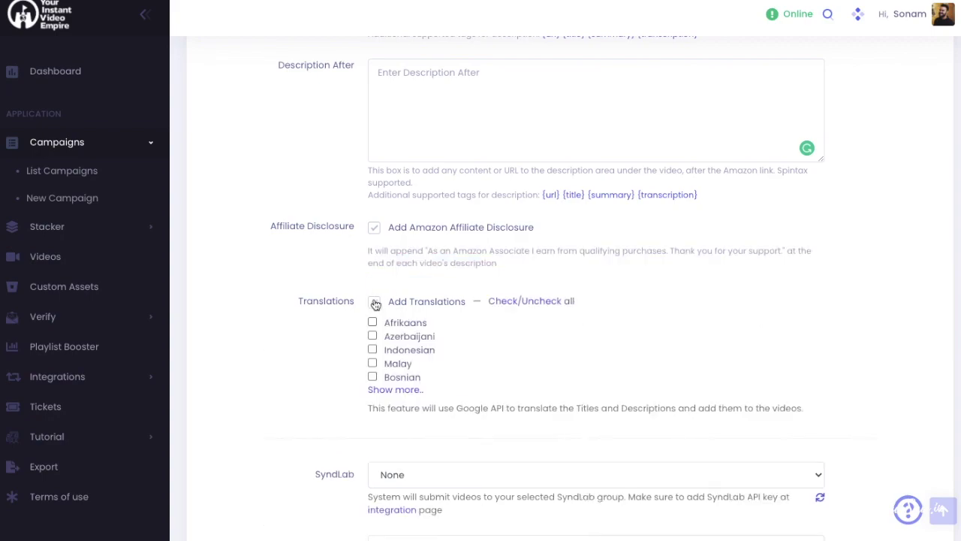
pyautogui.click(374, 391)
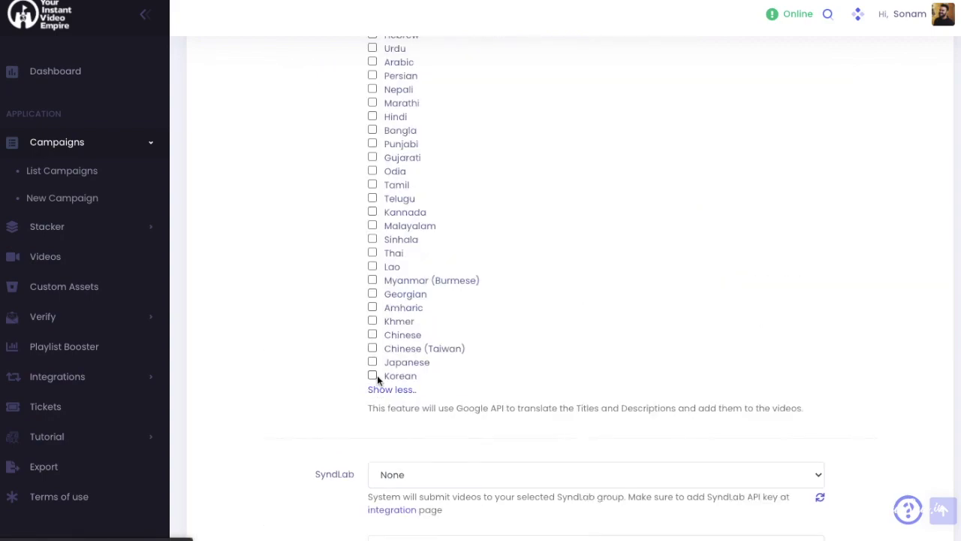
pyautogui.click(379, 391)
pyautogui.click(507, 302)
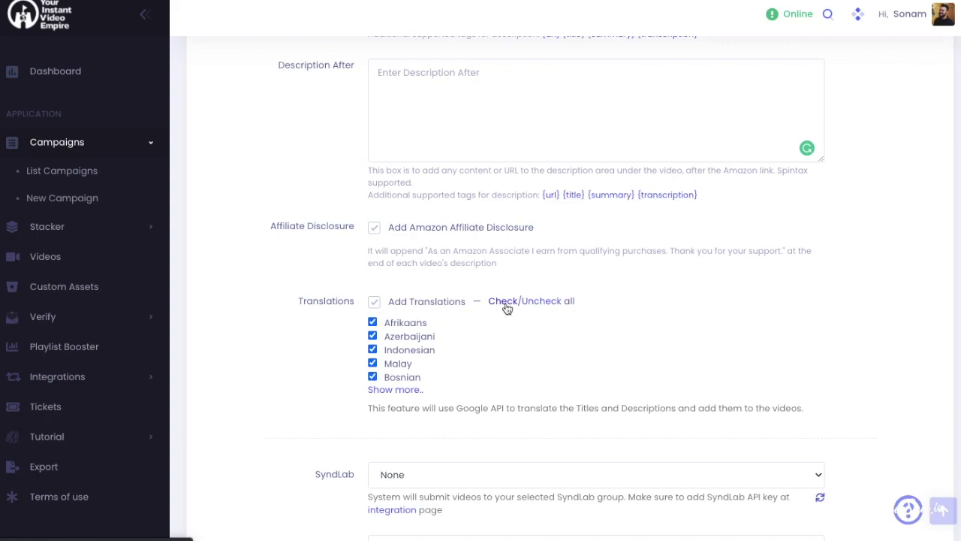
# - Set the number of videos published per day to 29
pyautogui.scroll(-1, 530, 388)
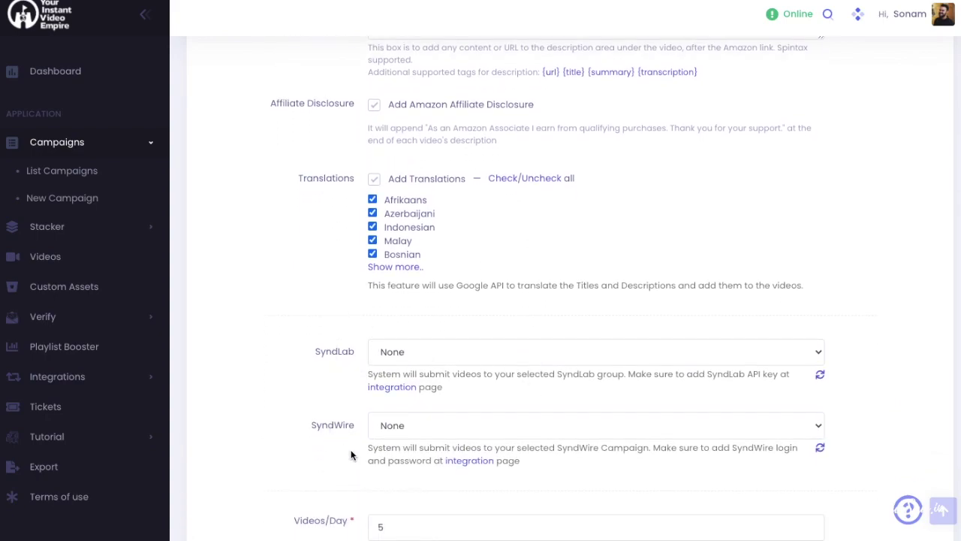
pyautogui.scroll(-1, 375, 391)
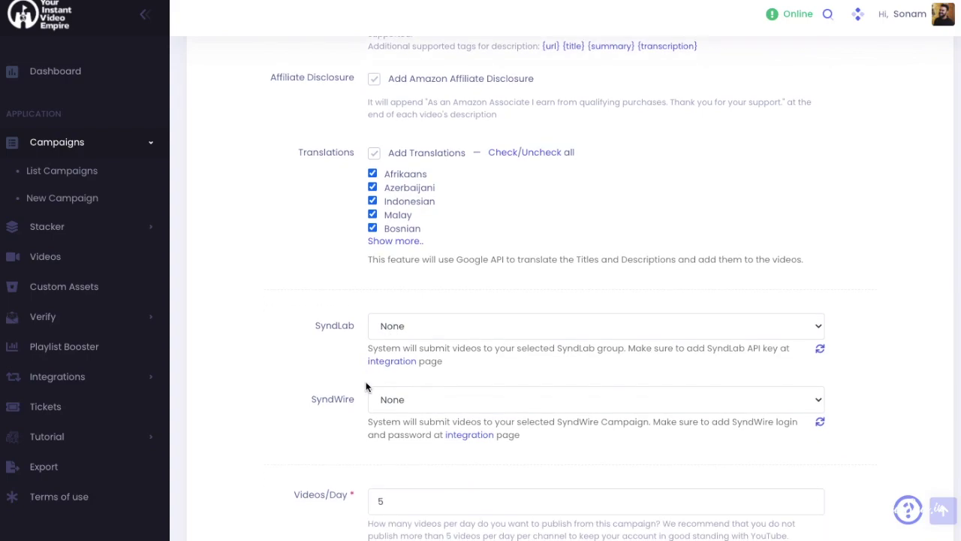
pyautogui.doubleClick(378, 462)
pyautogui.scroll(1, 331, 322)
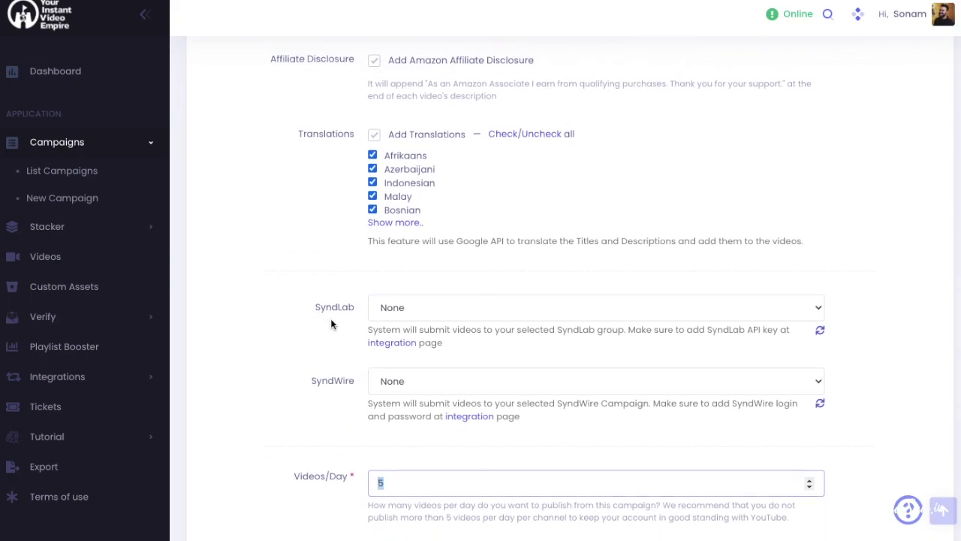
pyautogui.write('29')
pyautogui.scroll(-1, 355, 445)
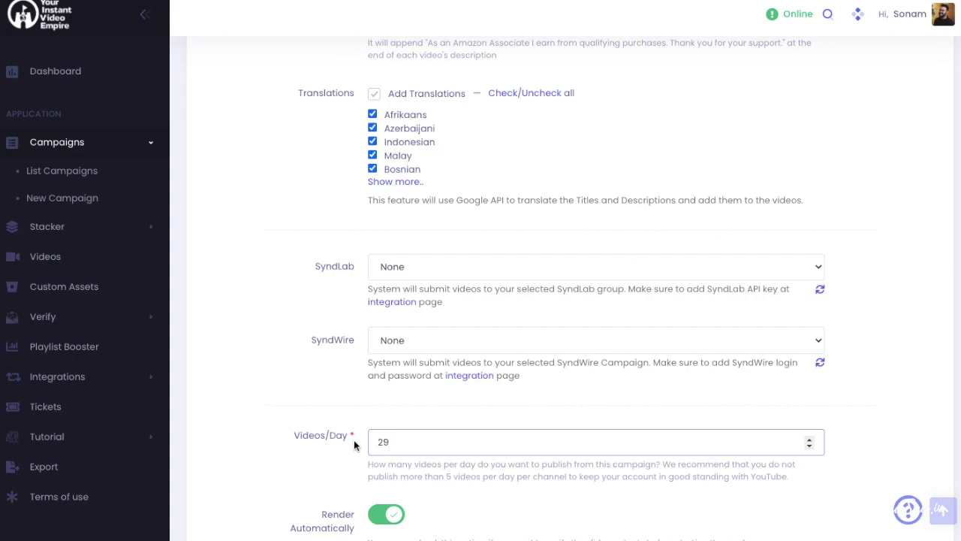
# - Activate the campaign status and save the campaign with the Start Immediately schedule
pyautogui.scroll(-1, 355, 445)
pyautogui.scroll(-1, 354, 440)
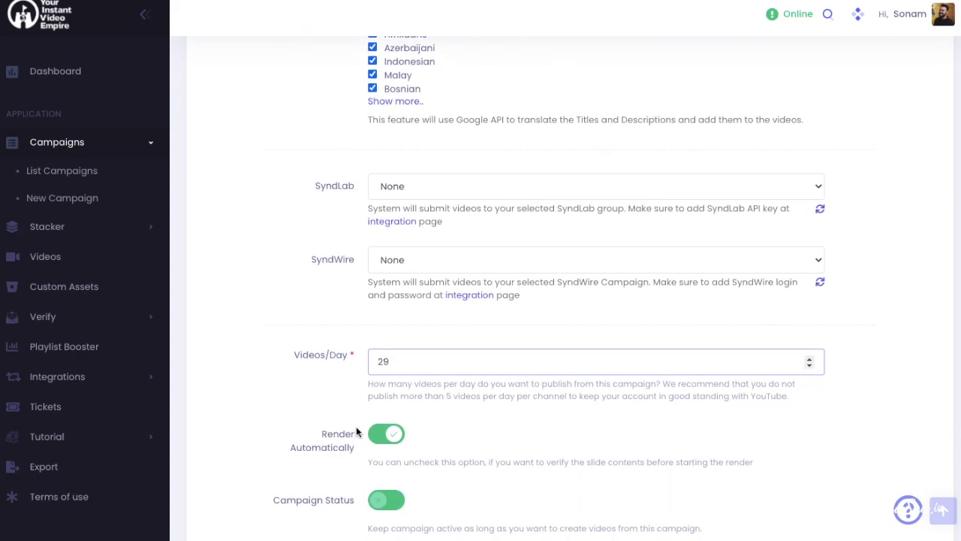
pyautogui.click(383, 505)
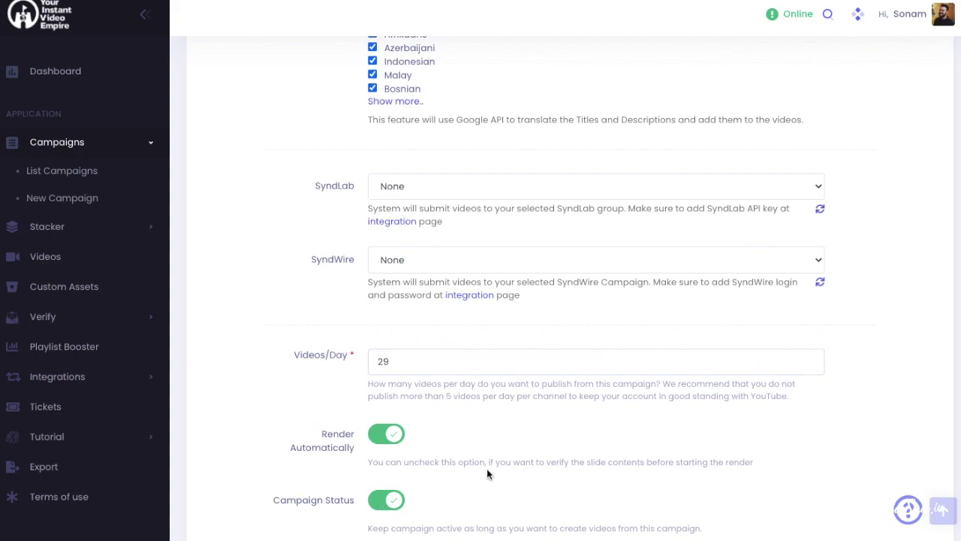
pyautogui.scroll(-3, 487, 468)
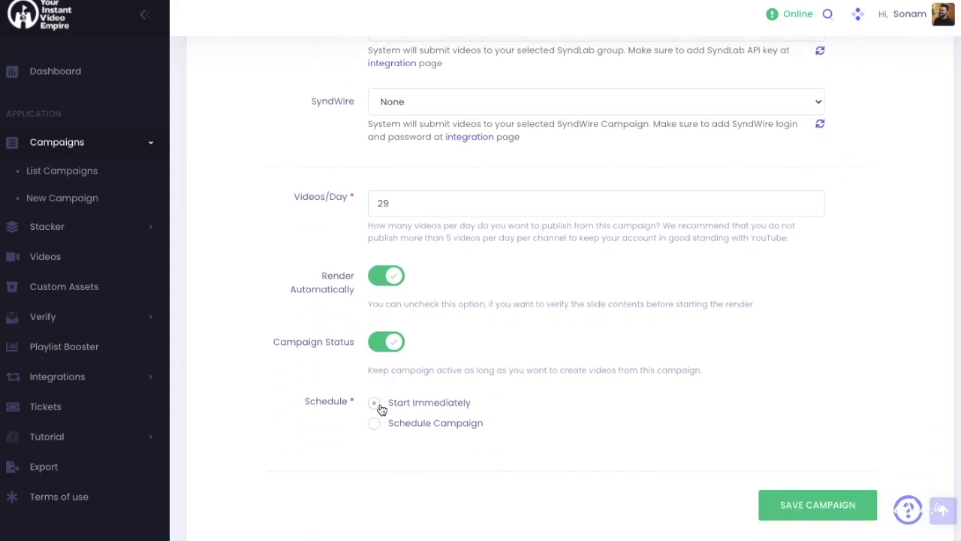
pyautogui.scroll(-1, 824, 505)
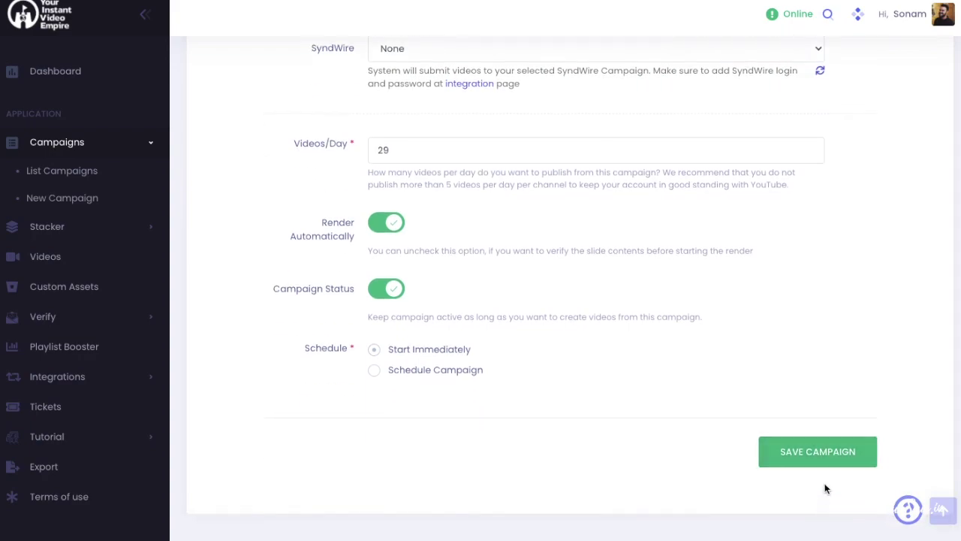
pyautogui.click(830, 457)
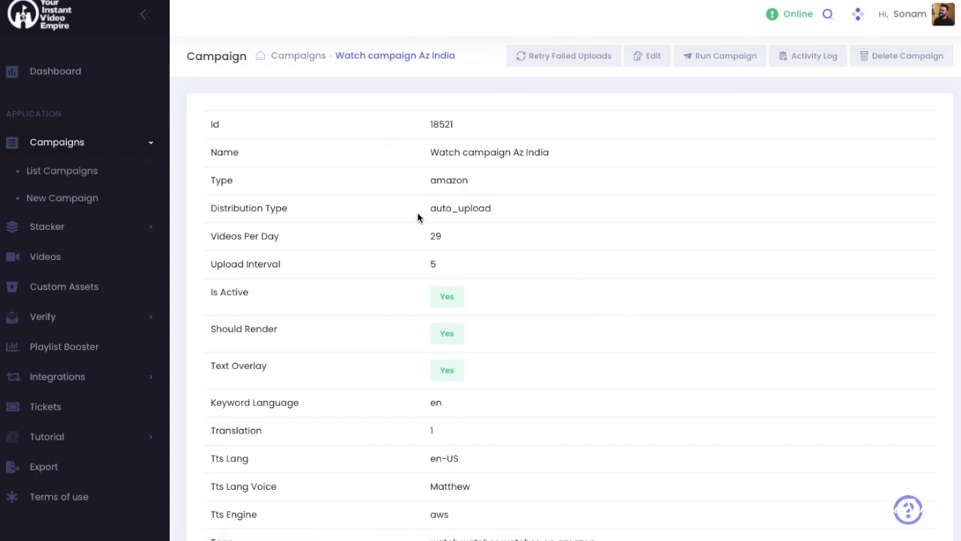
# - Review the saved campaign's summary, including its distribution, rendering, speech, tag and YouTube group settings
pyautogui.scroll(-2, 417, 217)
pyautogui.scroll(-4, 419, 226)
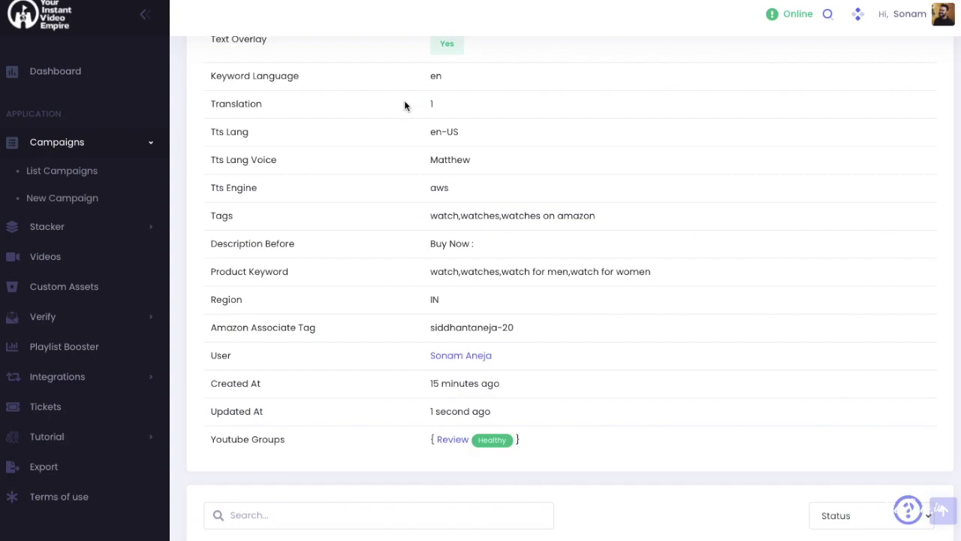
pyautogui.scroll(5, 404, 103)
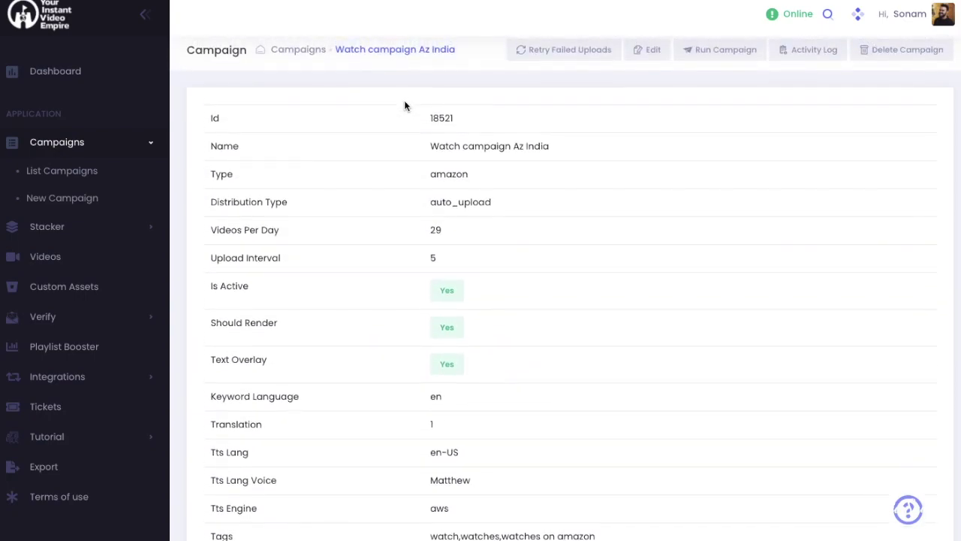